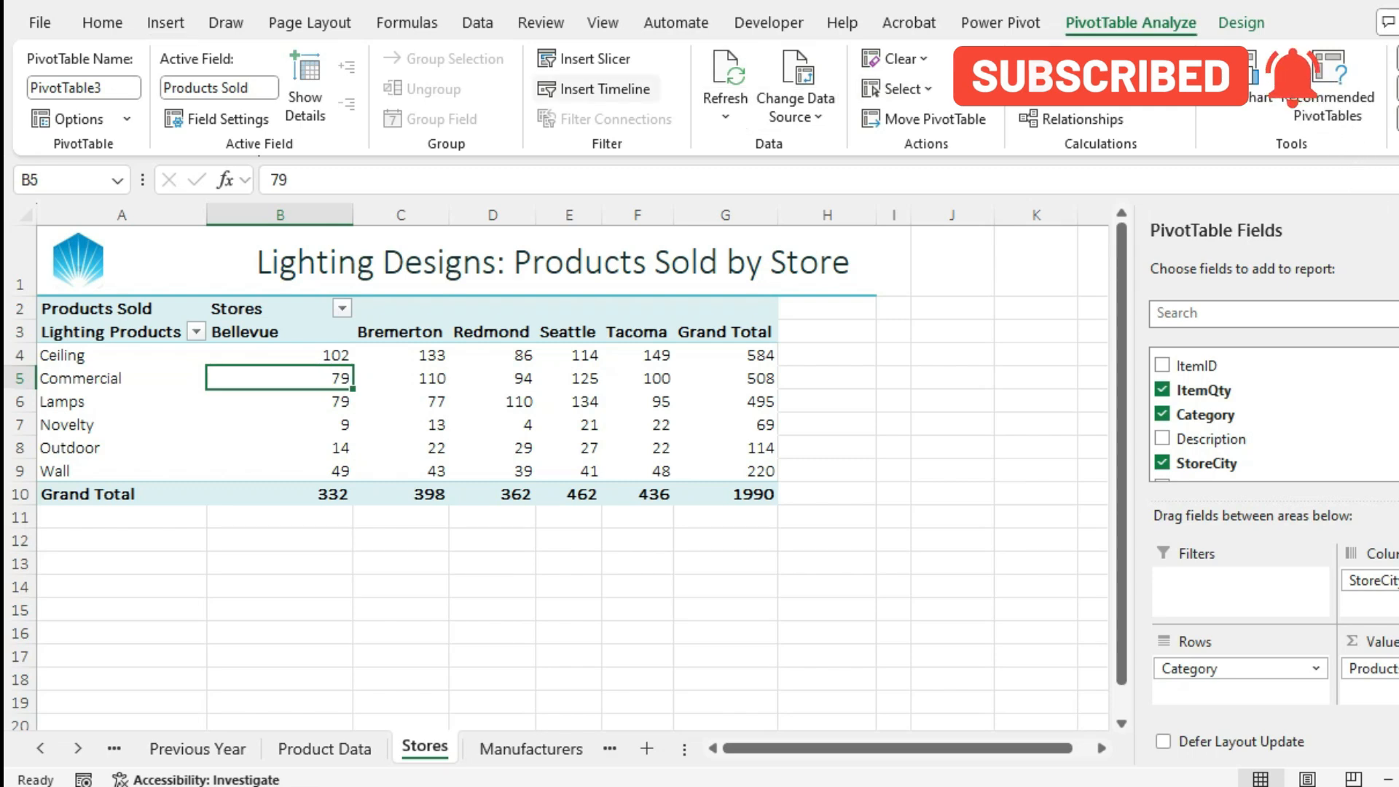
Insert a timeline slicer based on the OrderDate field for the PivotTable on the Stores worksheet.
click(593, 89)
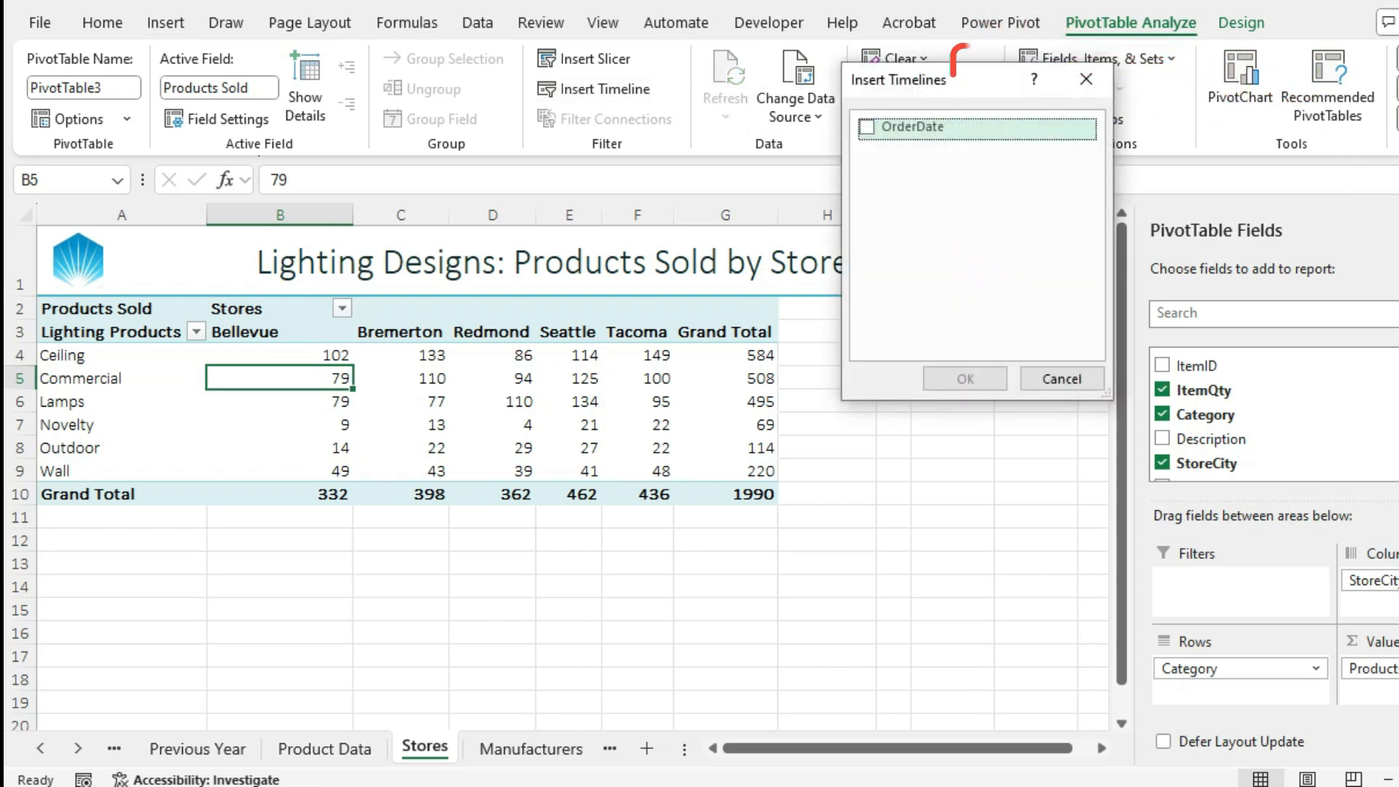
key(space)
key(Return)
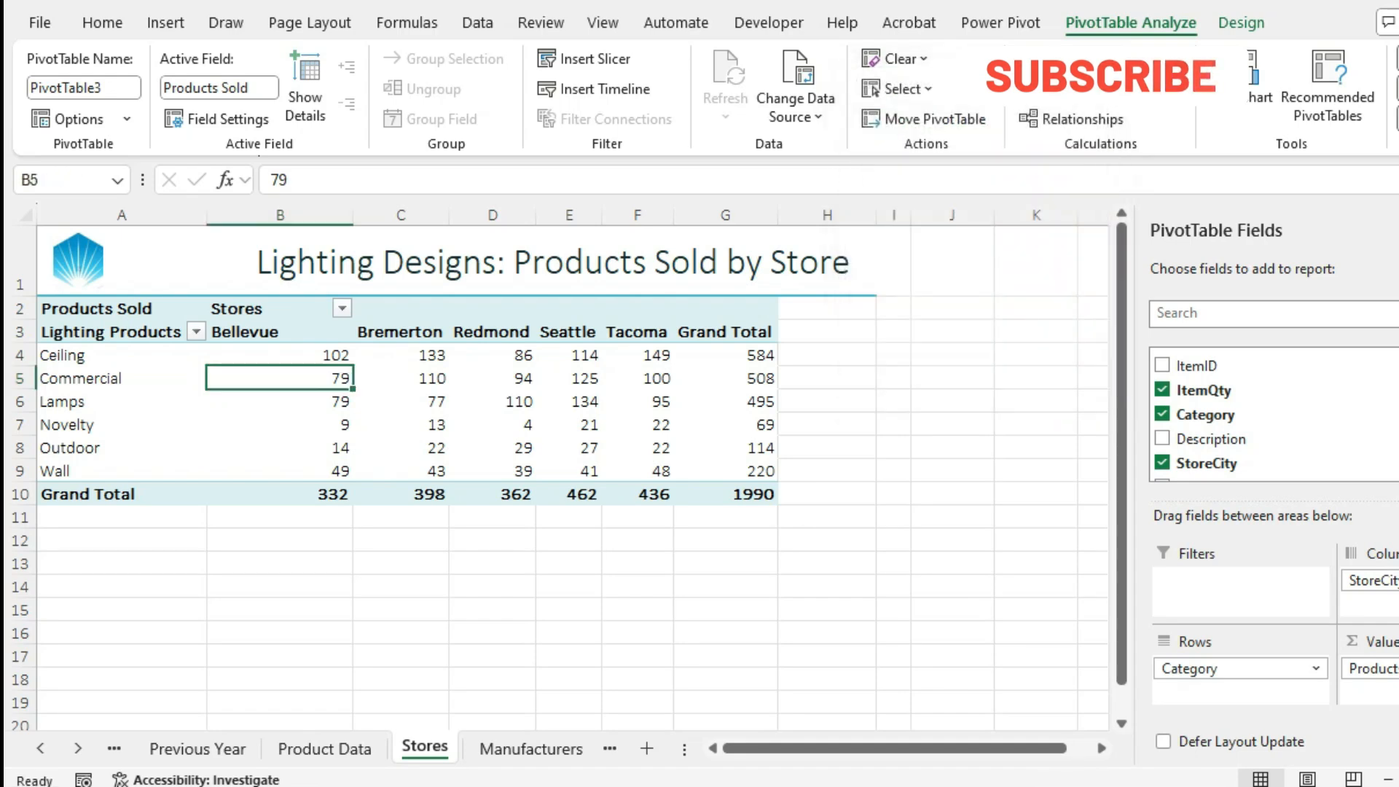
Move and resize the OrderDate timeline below the PivotTable so it covers the range A12:H18.
drag(510, 420, 232, 554)
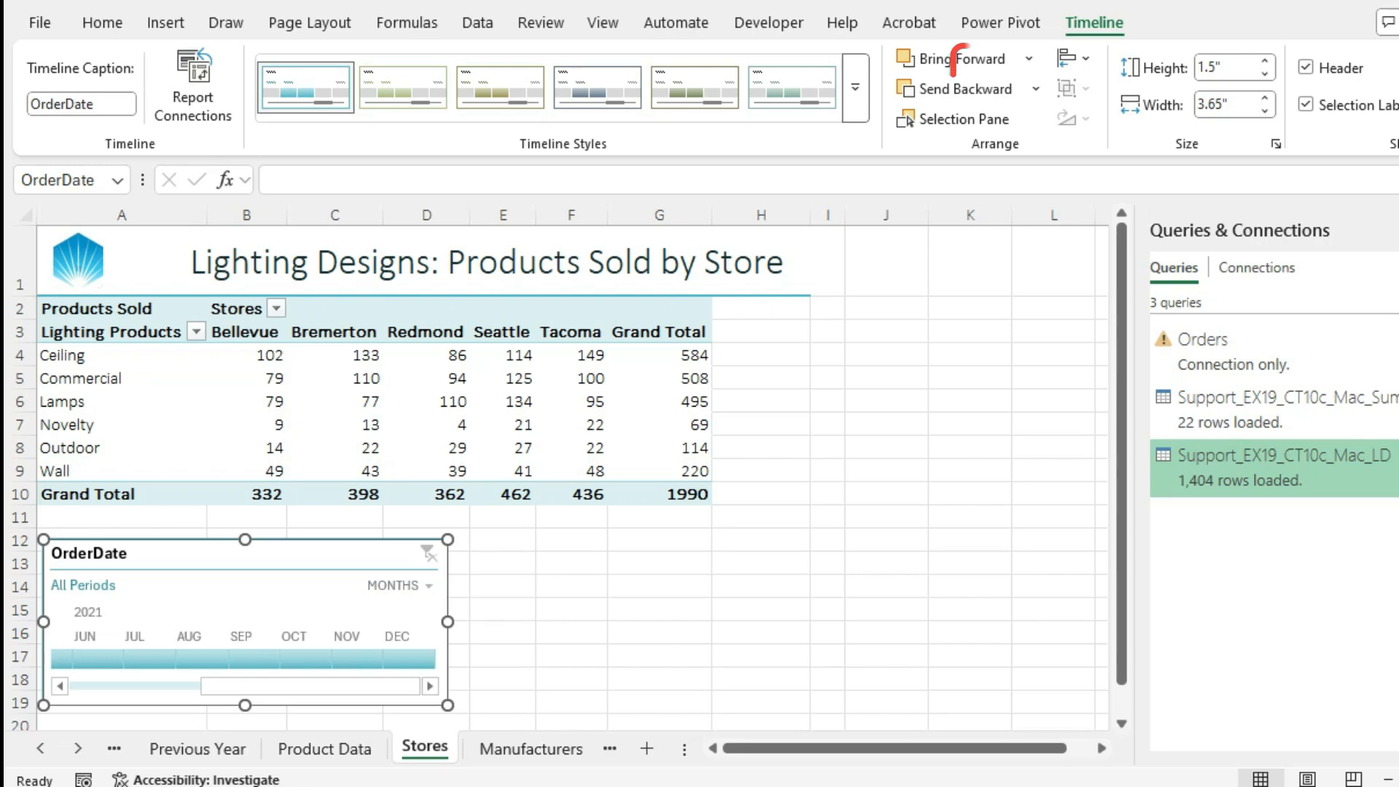
drag(448, 705, 799, 683)
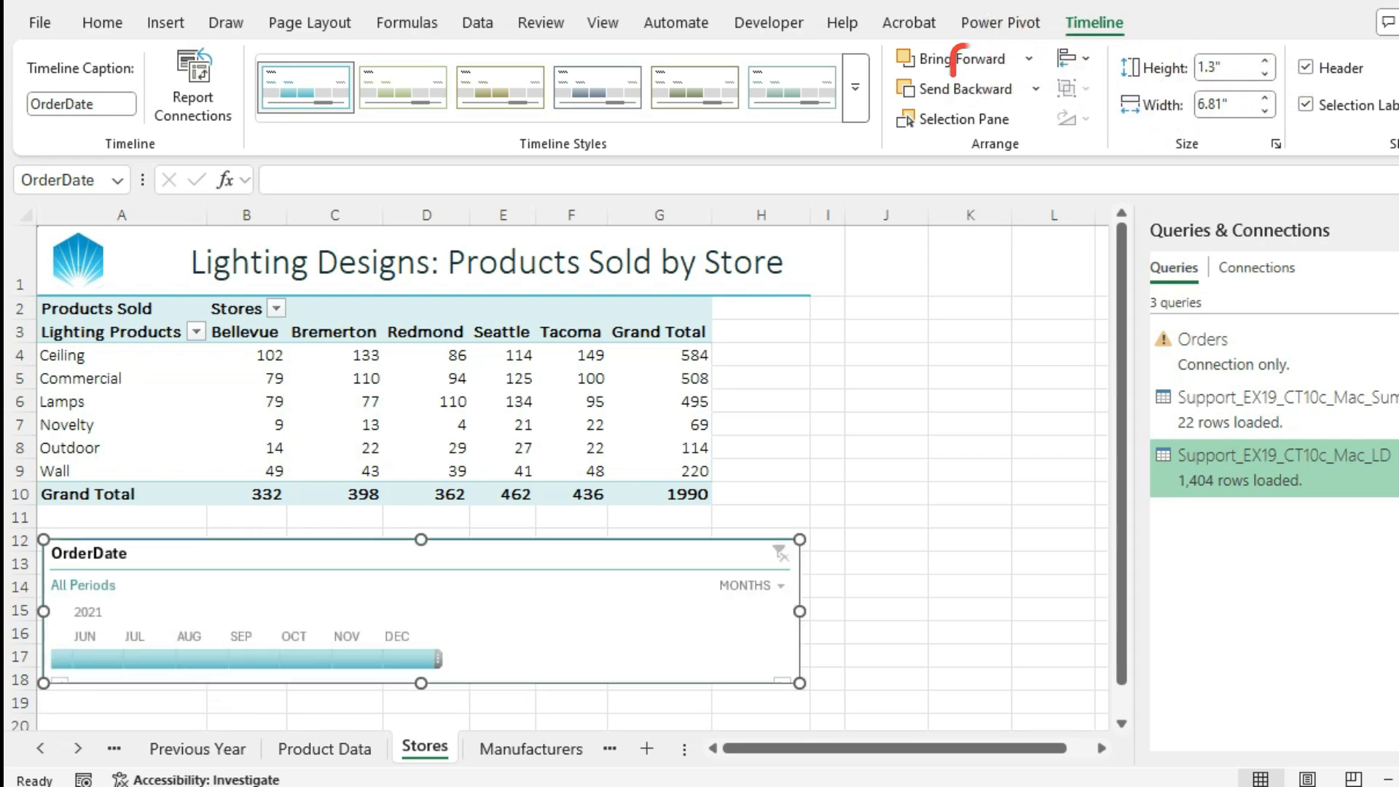
key(alt+Tab)
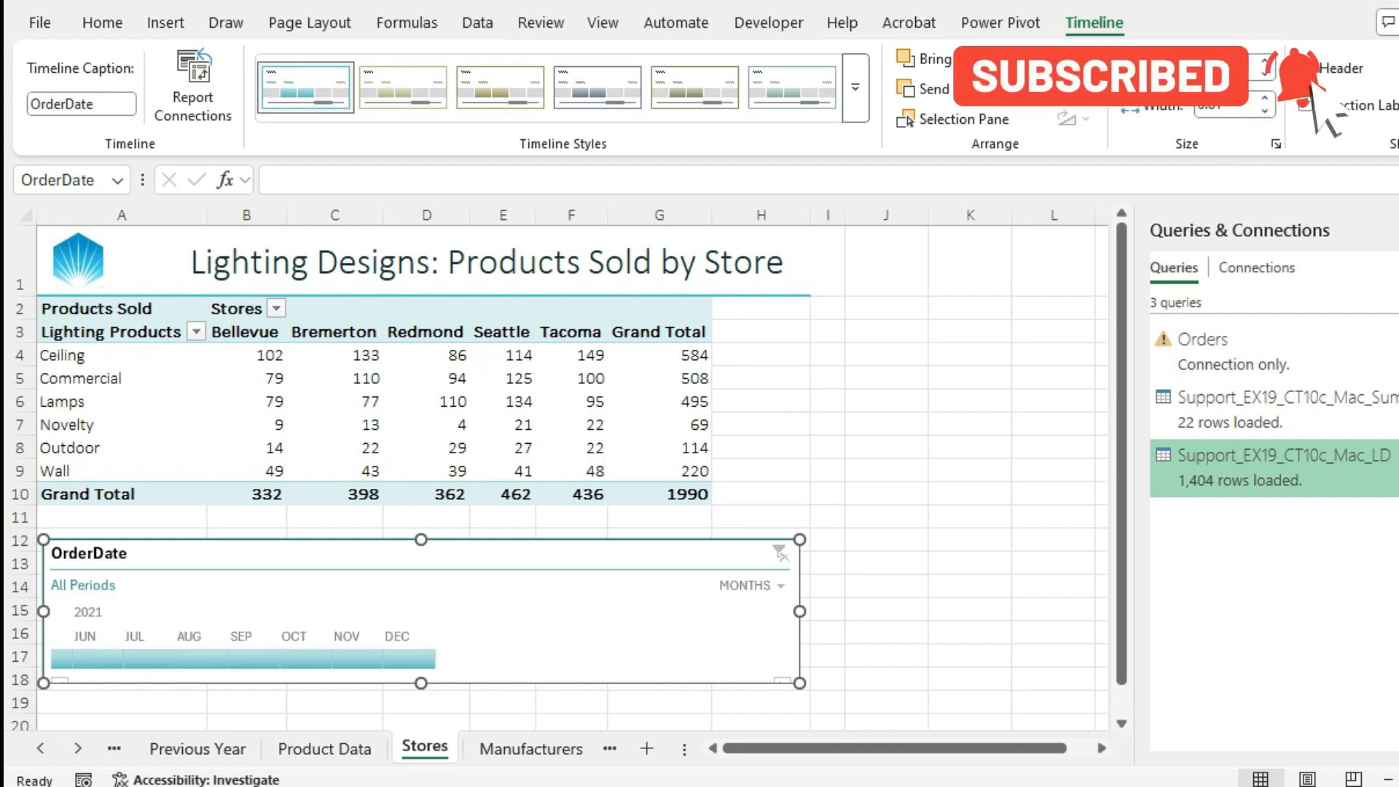
click(20, 680)
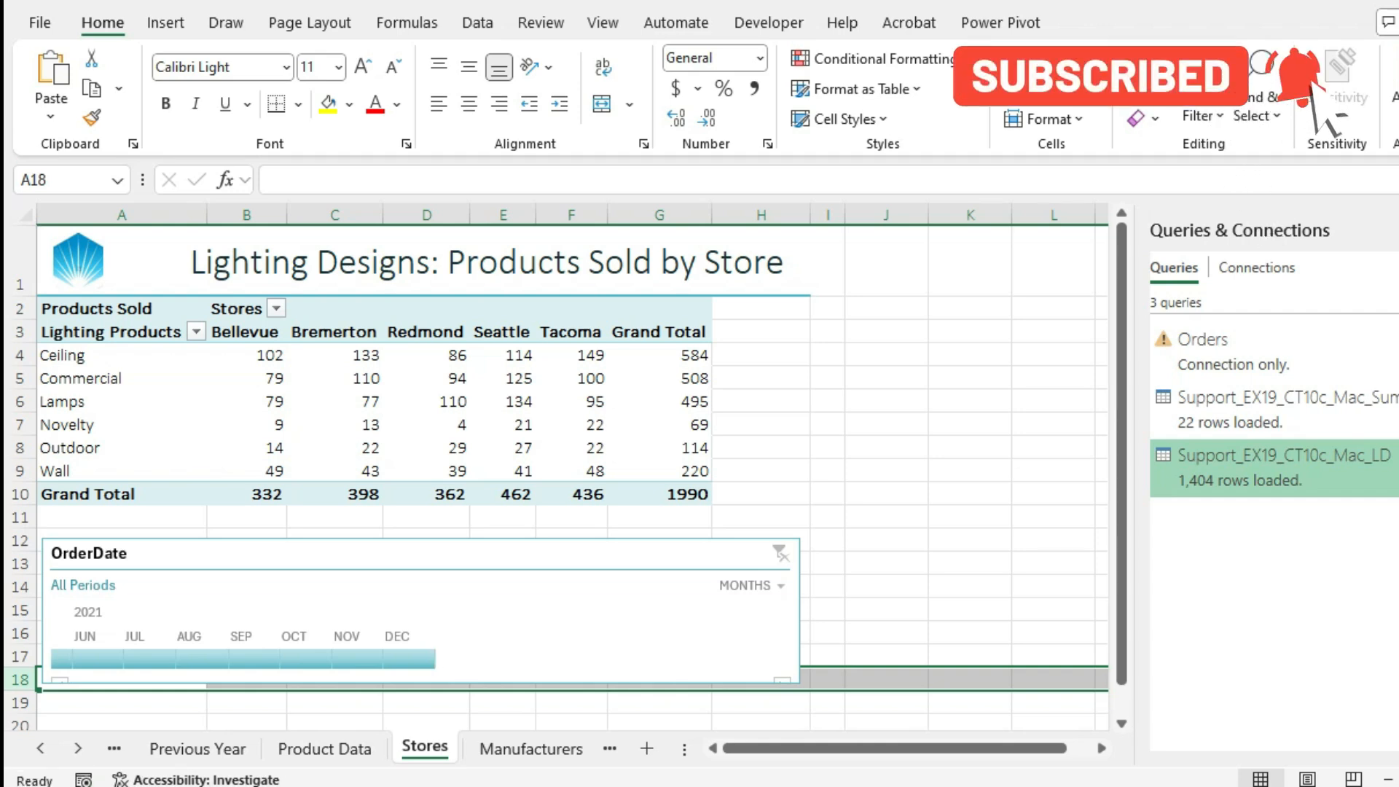
Check the timeline and PivotChart requirements in the Word instructions and in the graded summary report of the answers workbook.
key(alt+Tab)
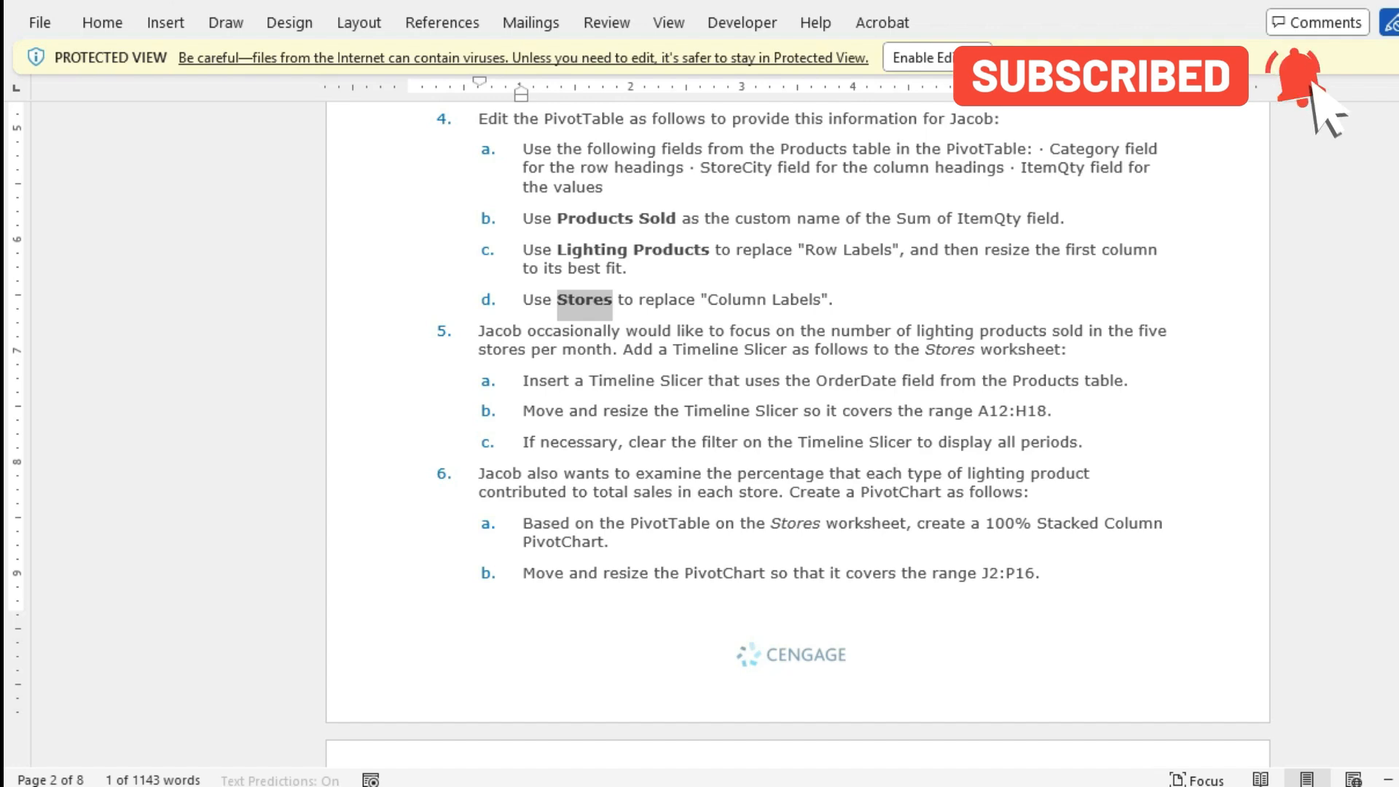
mouse_move(693, 786)
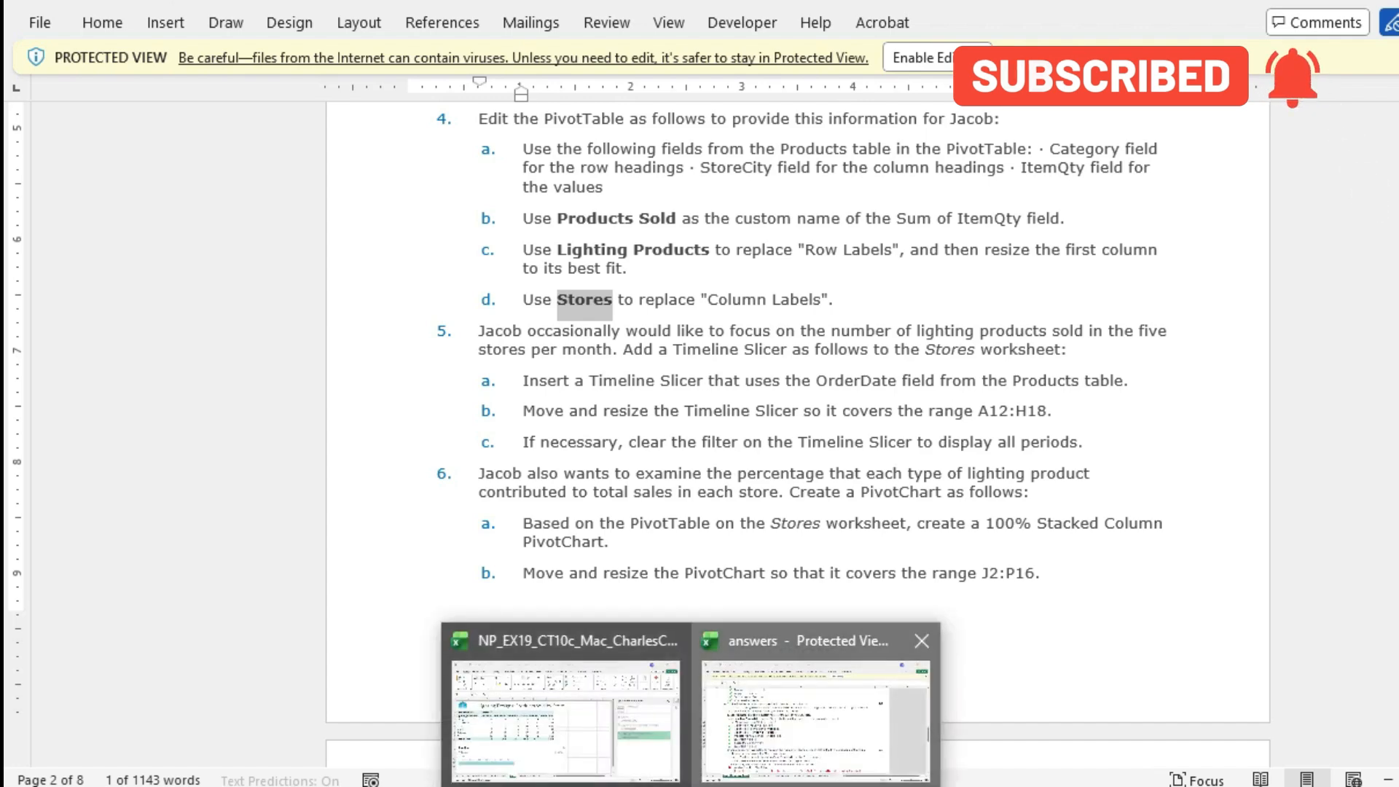
click(816, 714)
scroll(655, 437, down, 3)
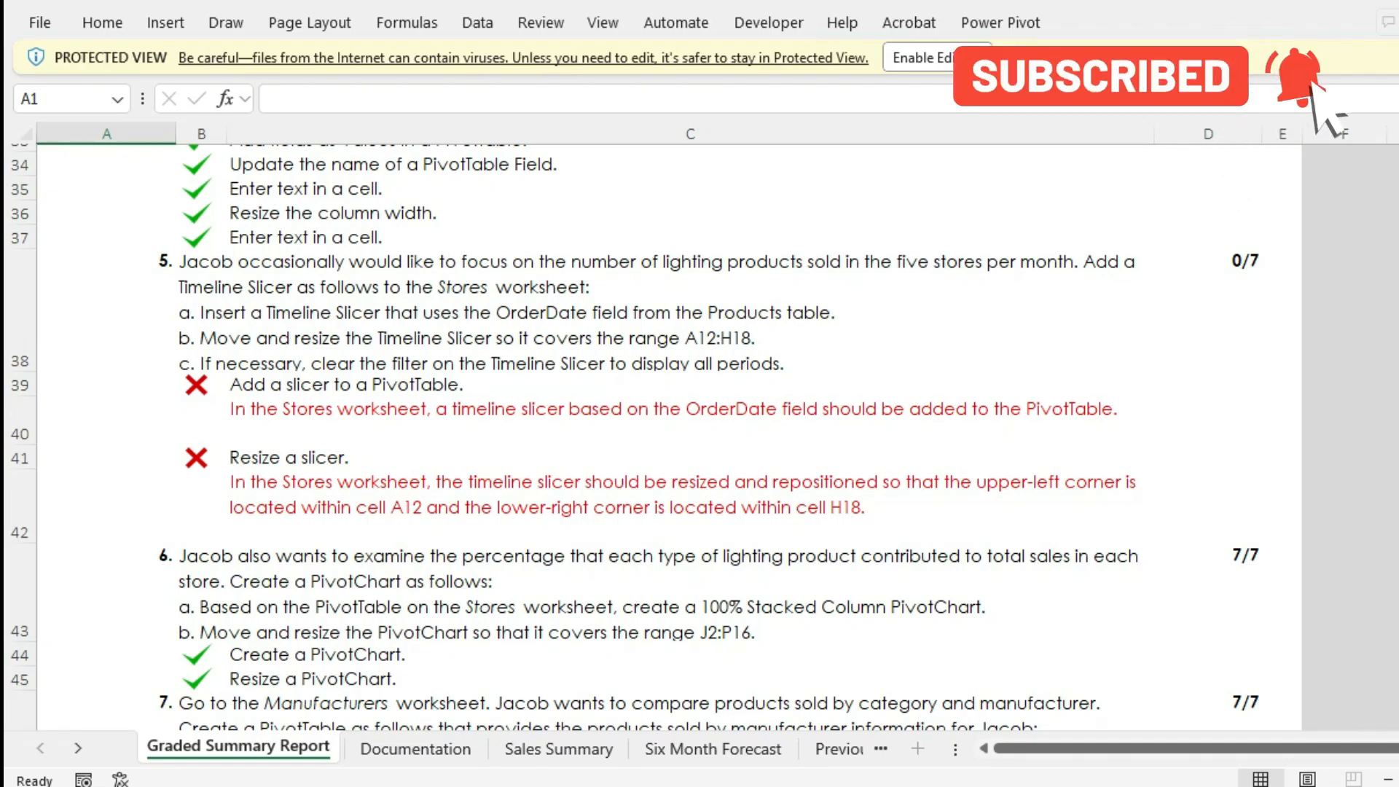
key(alt+Tab)
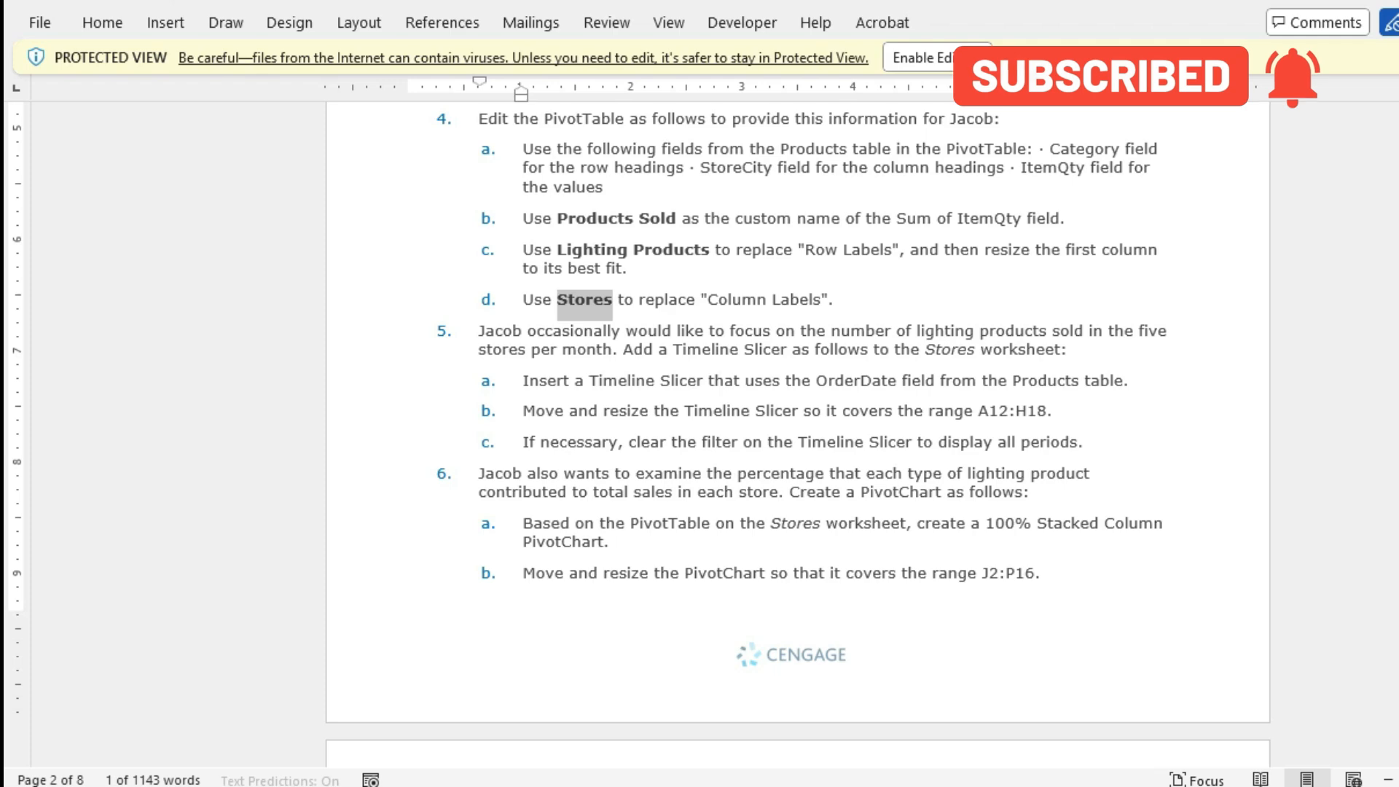
mouse_move(688, 783)
click(566, 699)
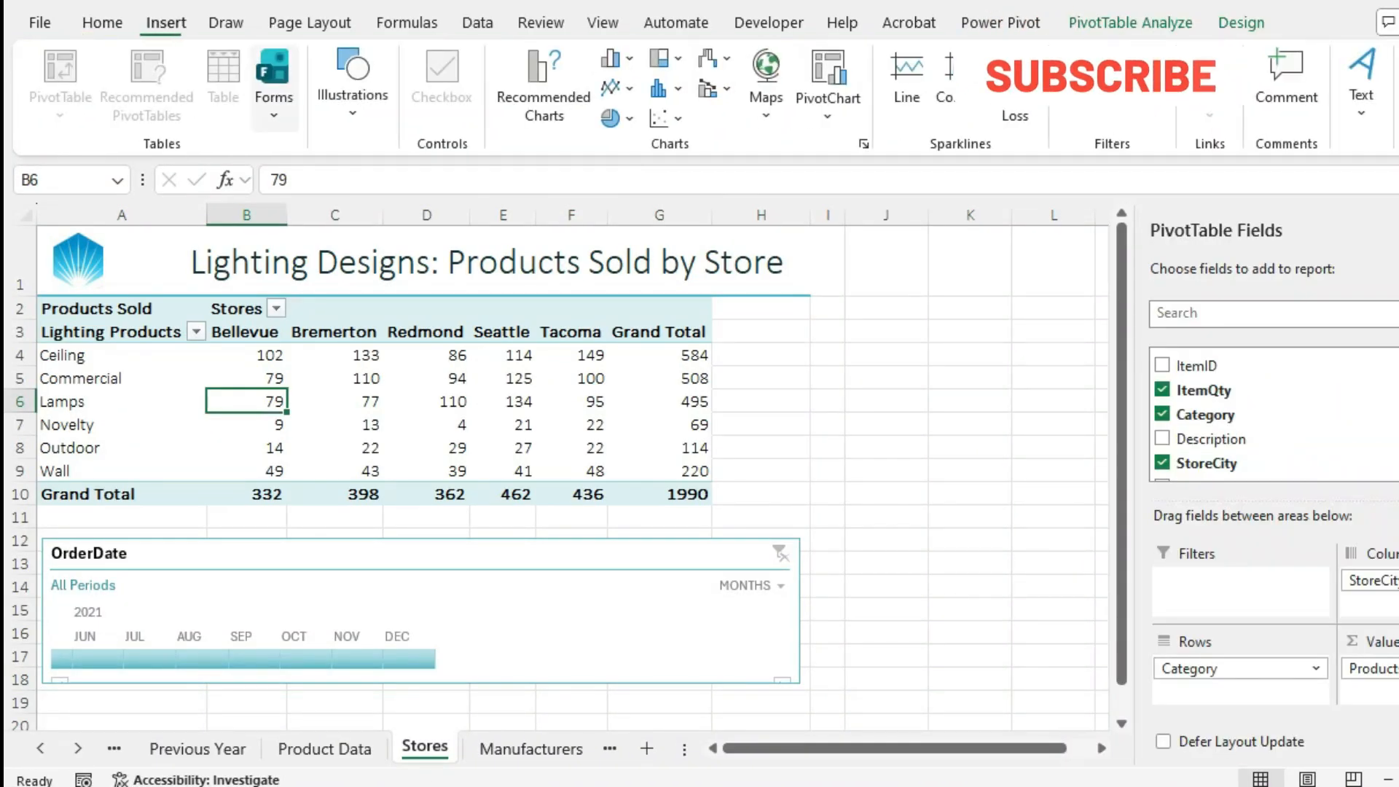
Insert a Stacked Column PivotChart based on the PivotTable on the Stores worksheet.
key(alt+Tab)
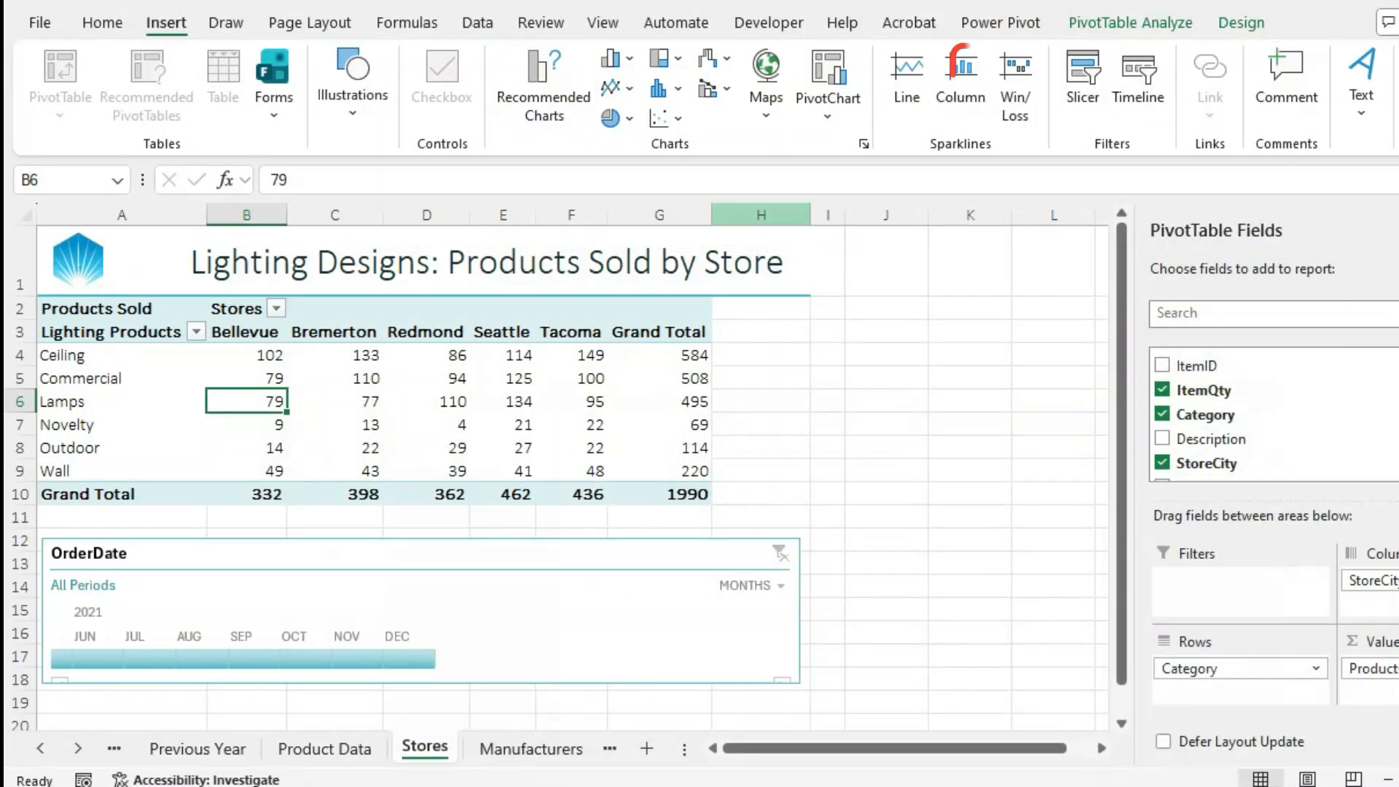
click(828, 106)
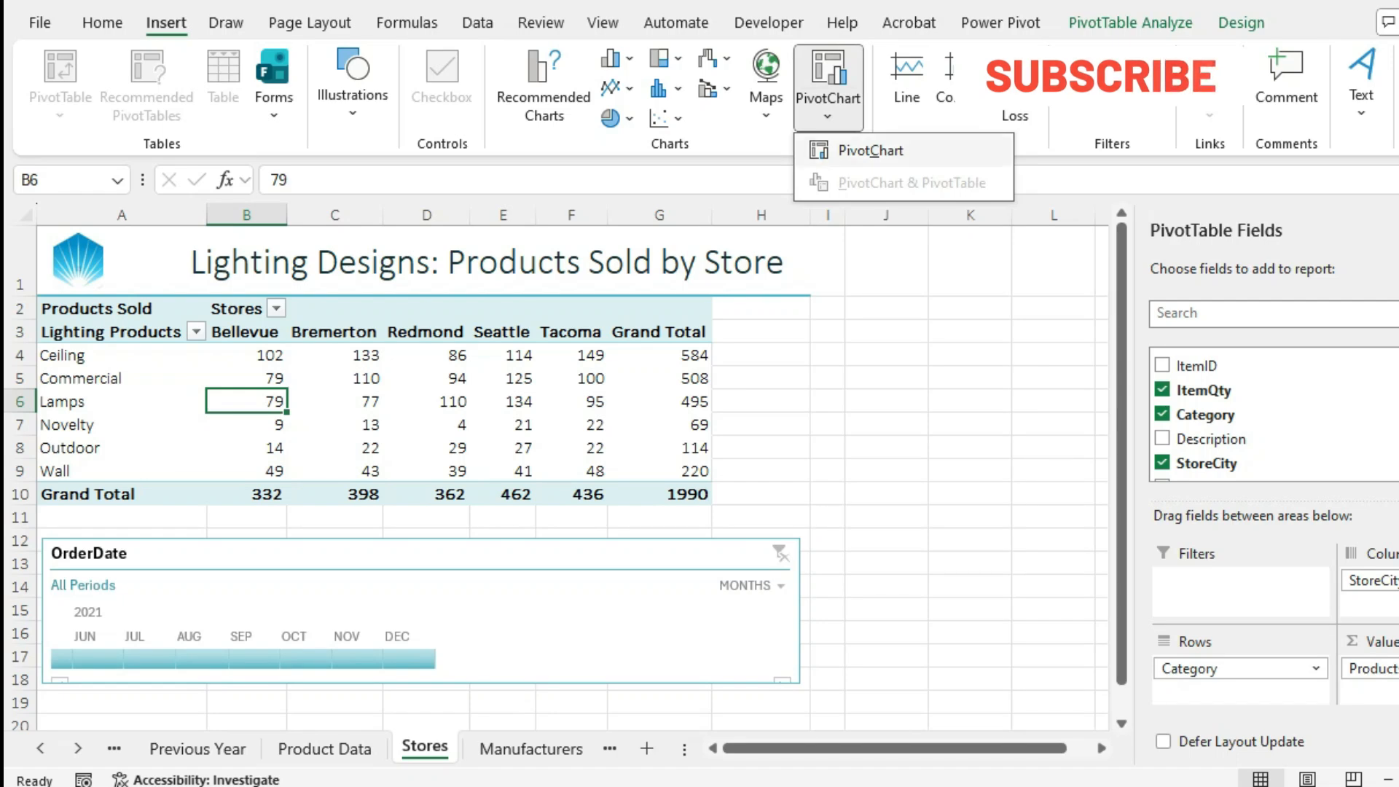
click(871, 150)
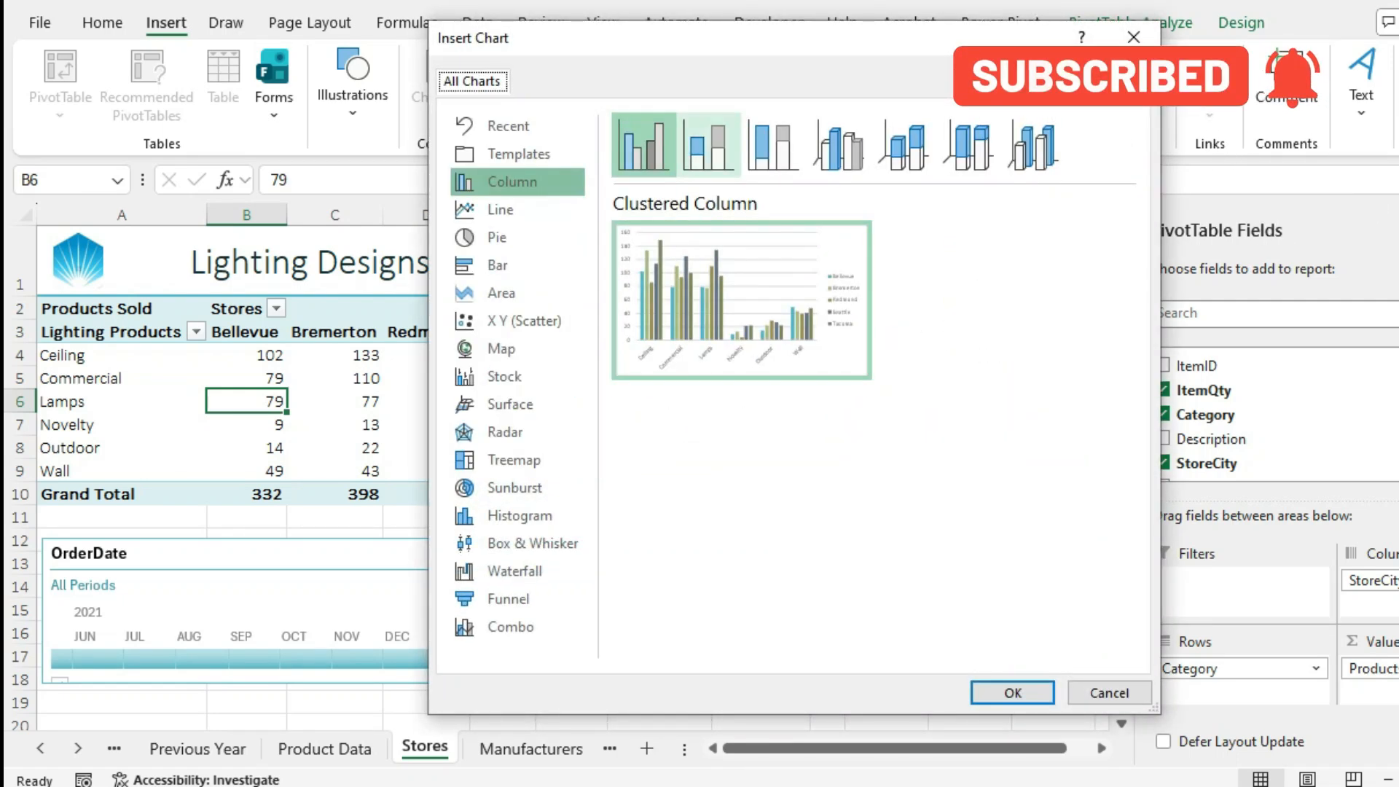
click(708, 145)
mouse_move(742, 300)
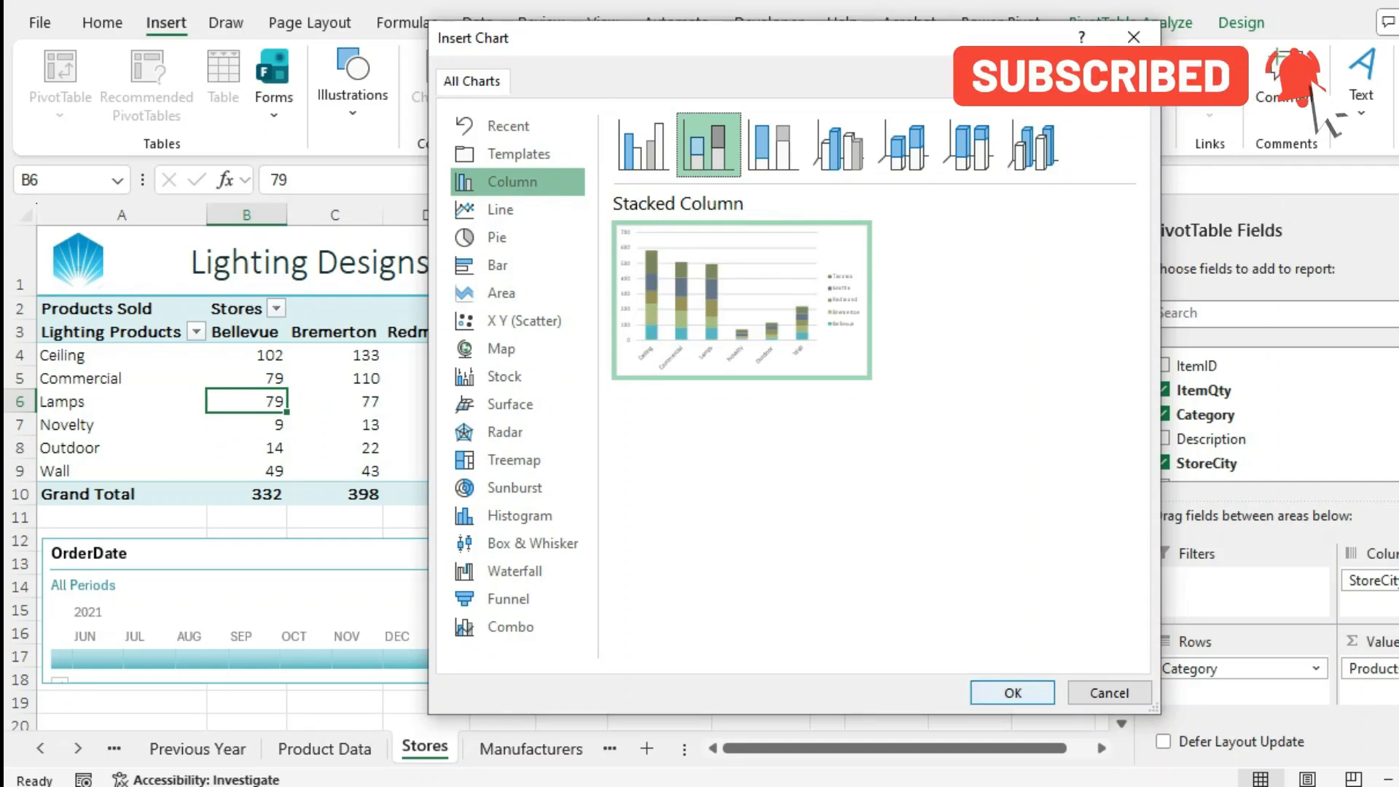
click(1012, 693)
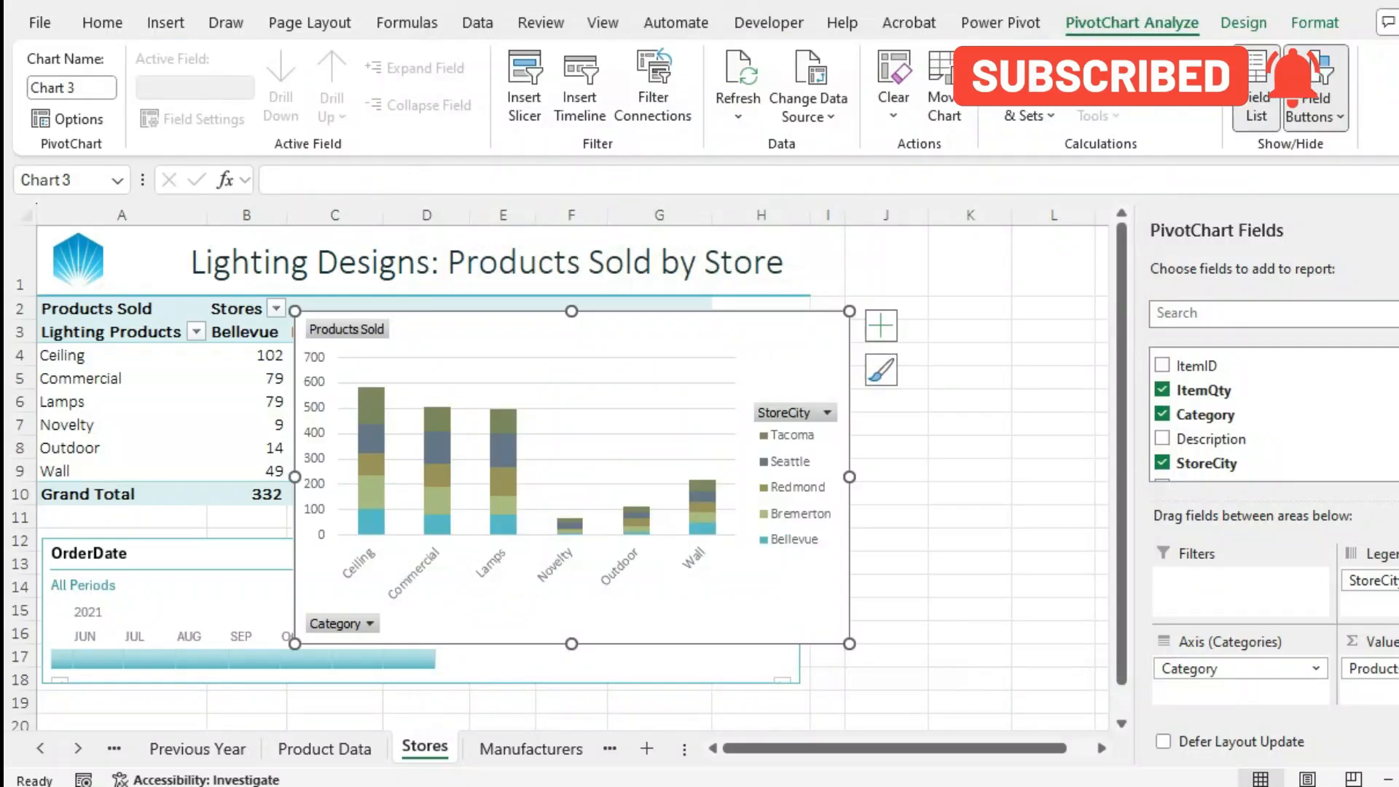
Check the required chart type in the Word instructions and delete the Stacked Column PivotChart from the Stores worksheet.
key(alt+Tab)
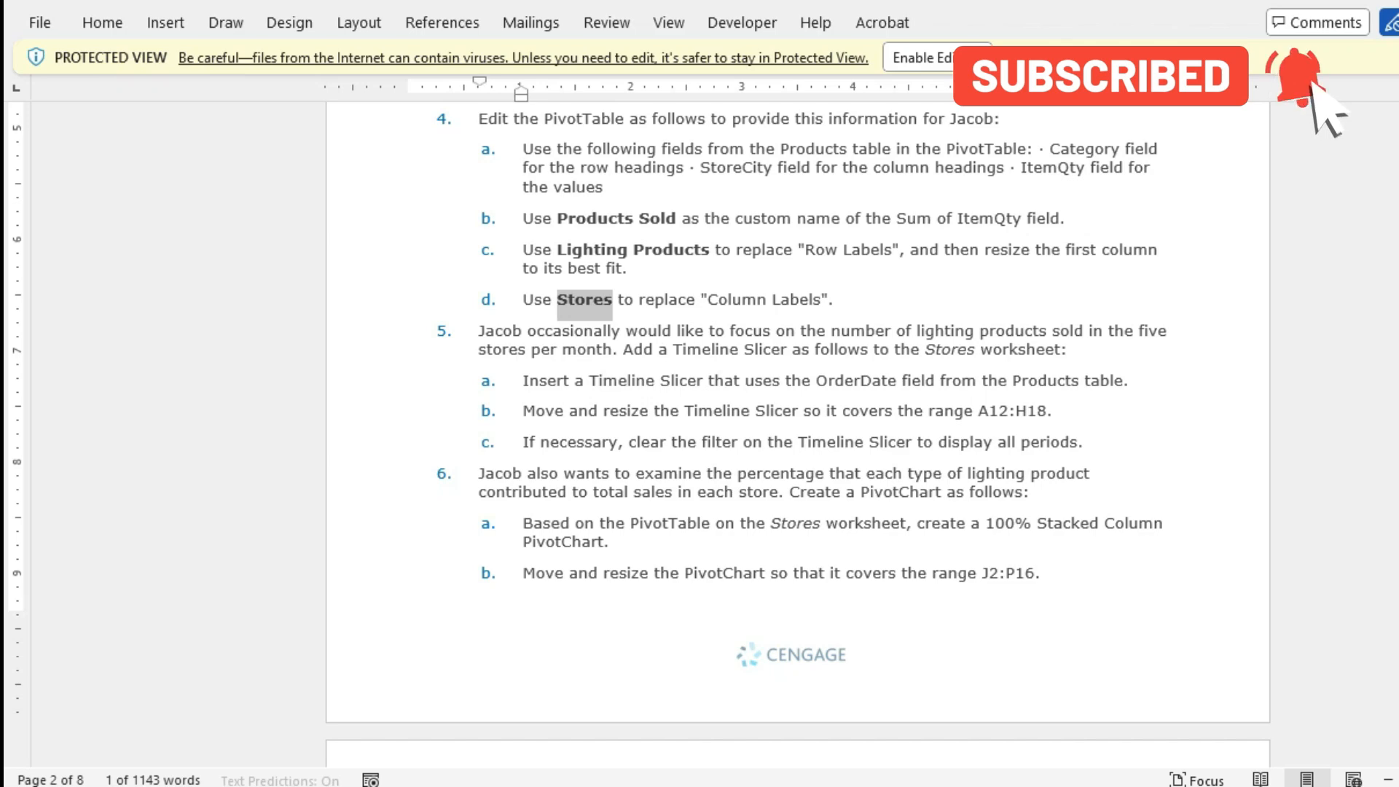
key(alt+Tab)
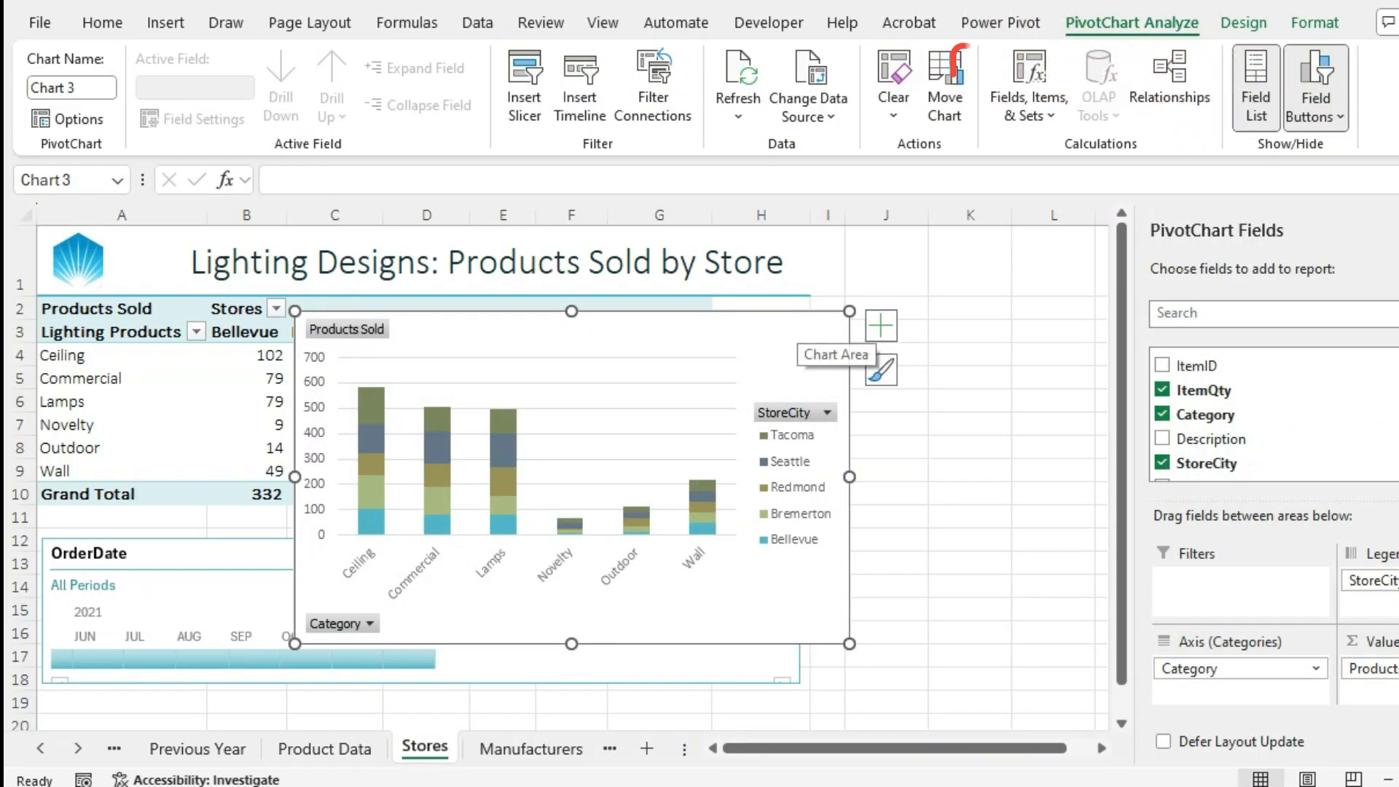
right_click(802, 324)
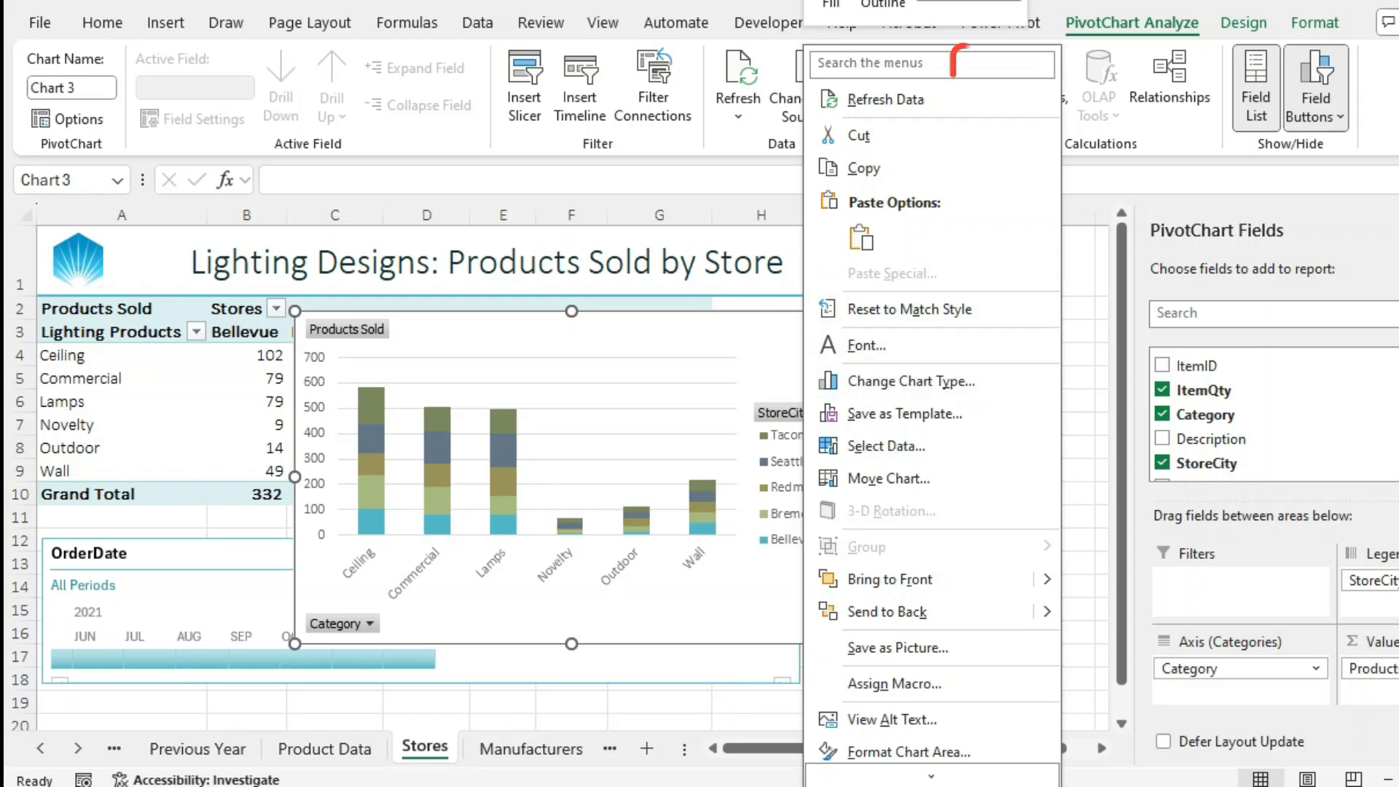
key(Escape)
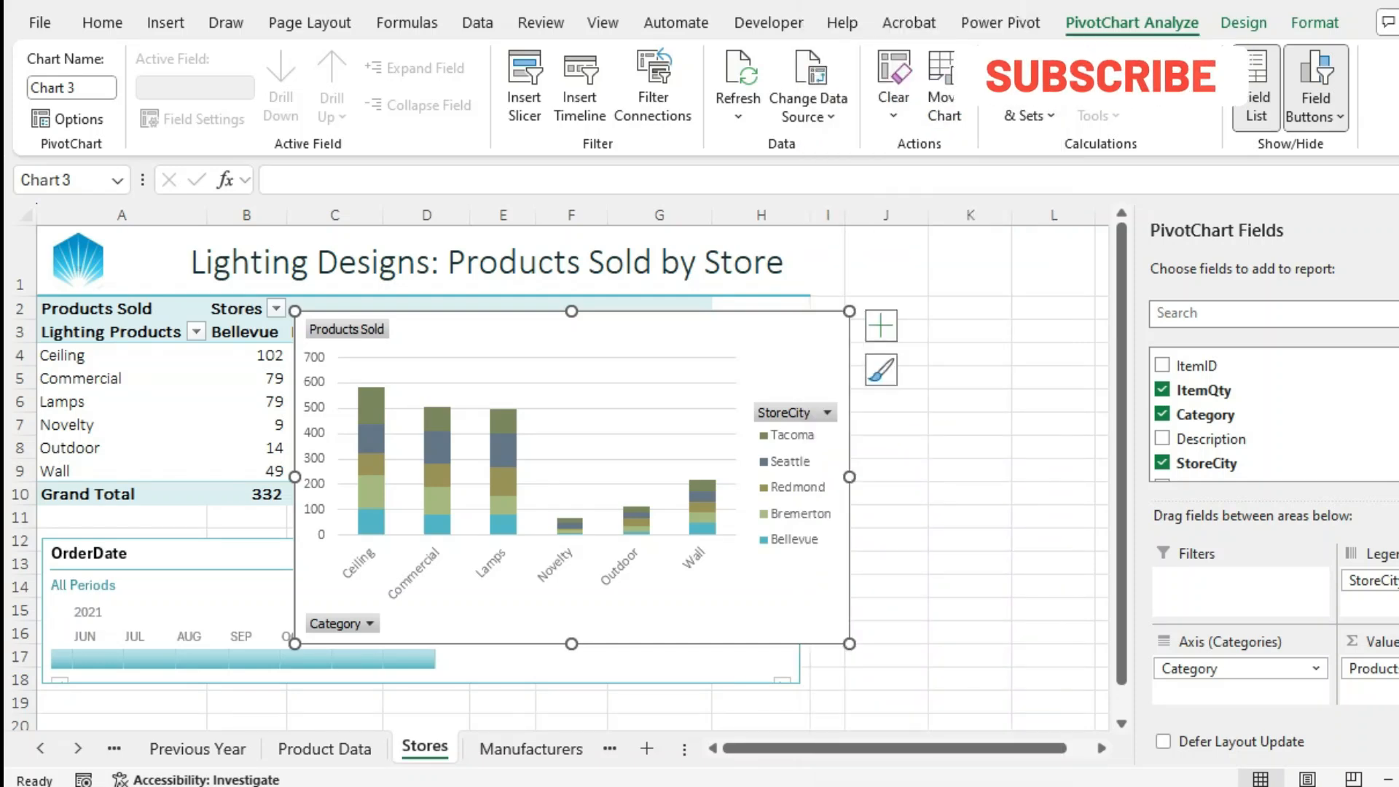
key(Delete)
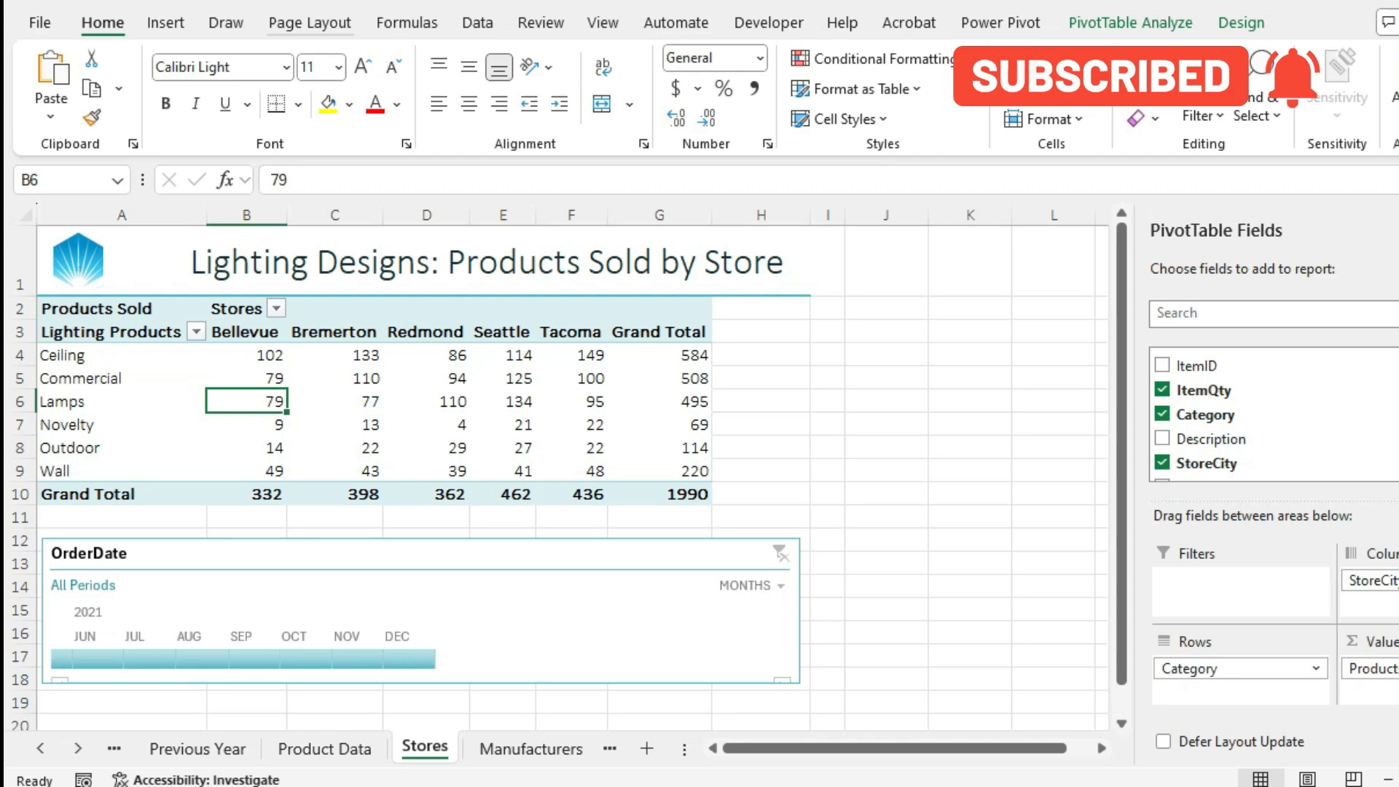
Insert a 100% Stacked Column PivotChart based on the PivotTable on the Stores worksheet.
click(165, 24)
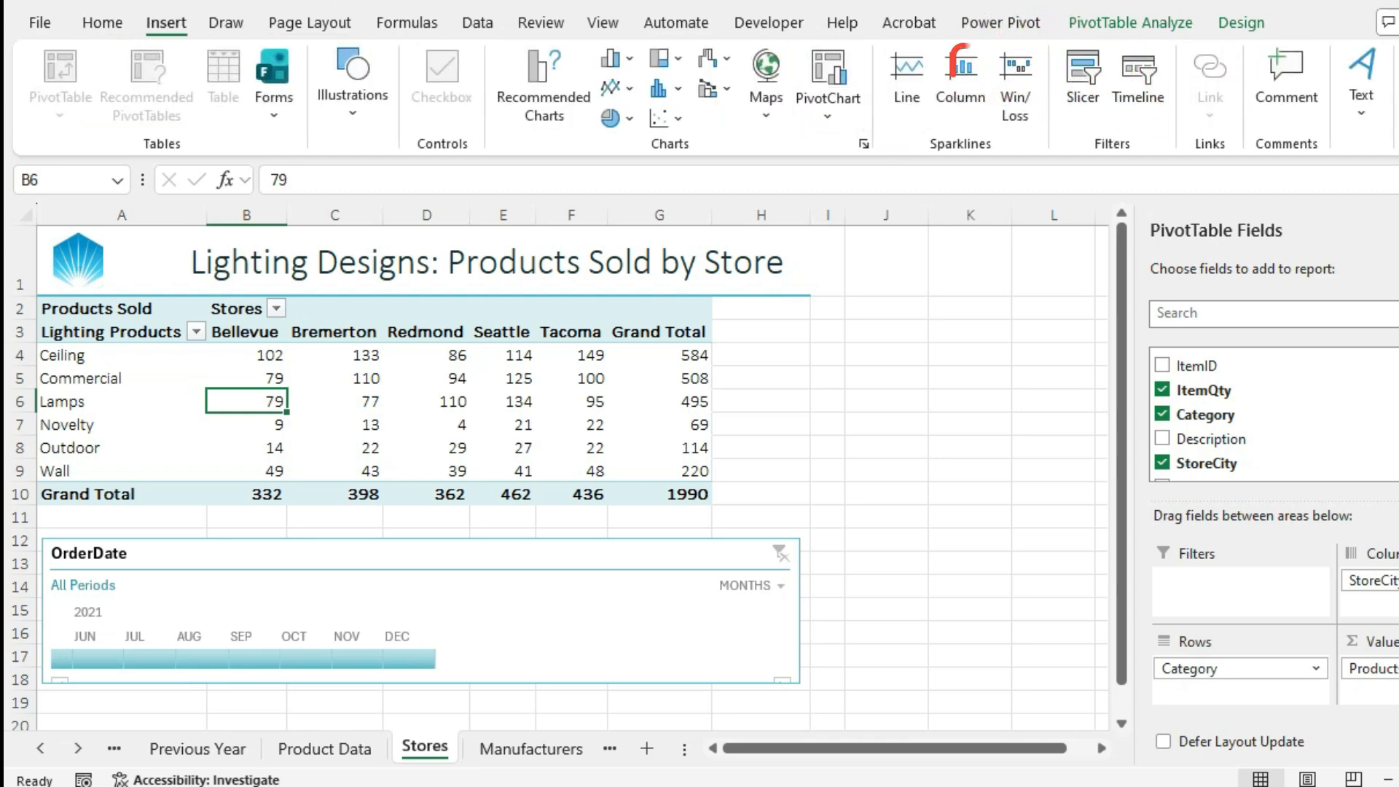
click(828, 111)
click(873, 151)
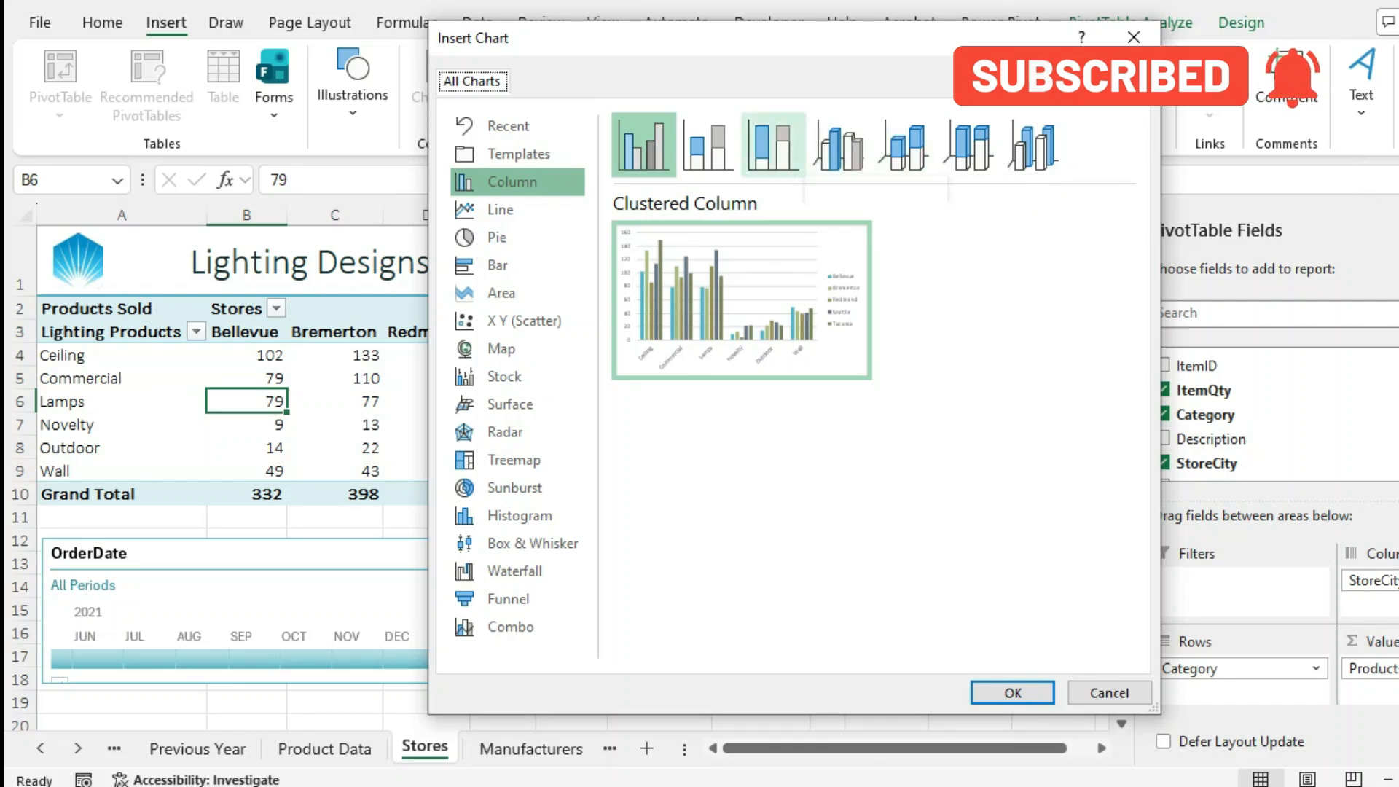
click(773, 144)
click(1012, 692)
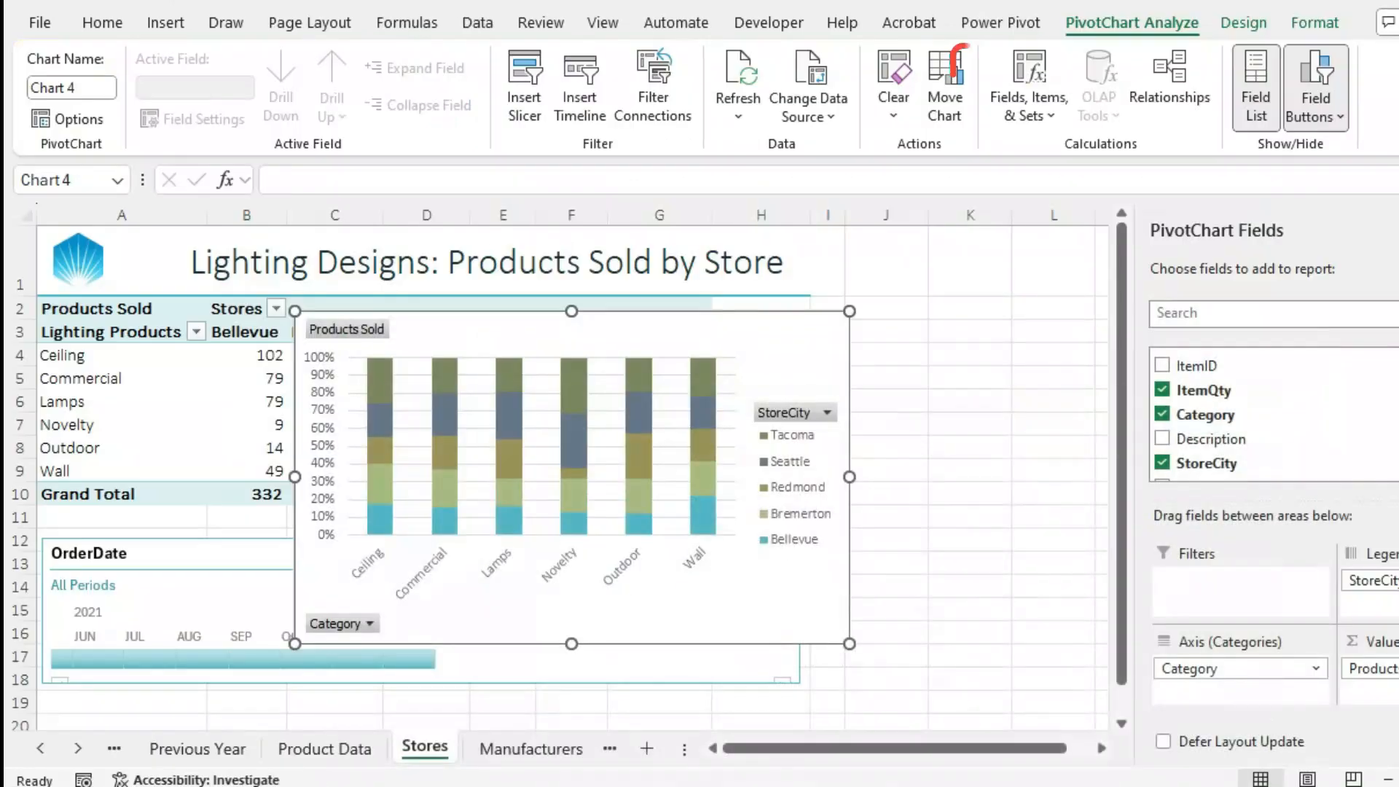
Move the 100% Stacked Column PivotChart beside the PivotTable so it covers the range J2:P16.
drag(480, 332, 1043, 325)
click(1101, 748)
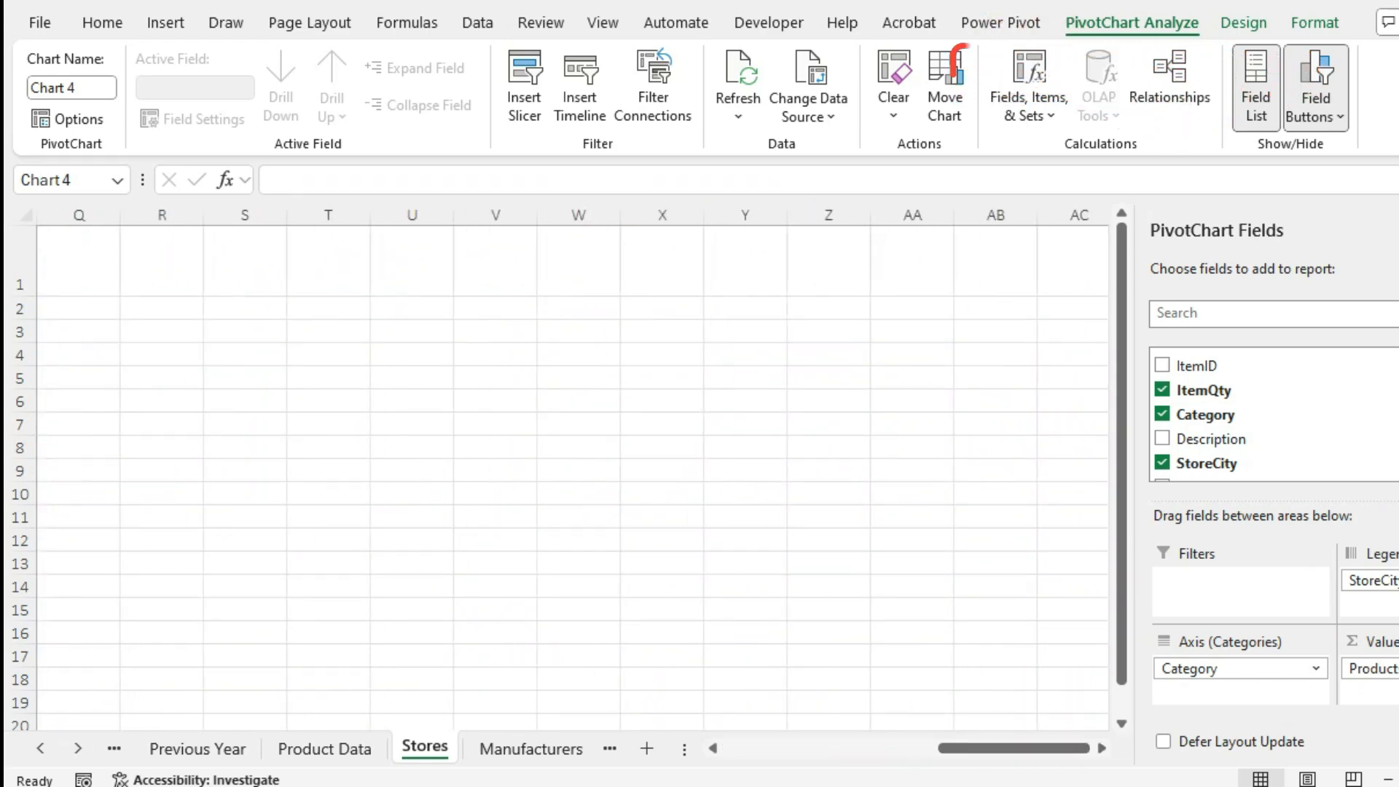
click(713, 748)
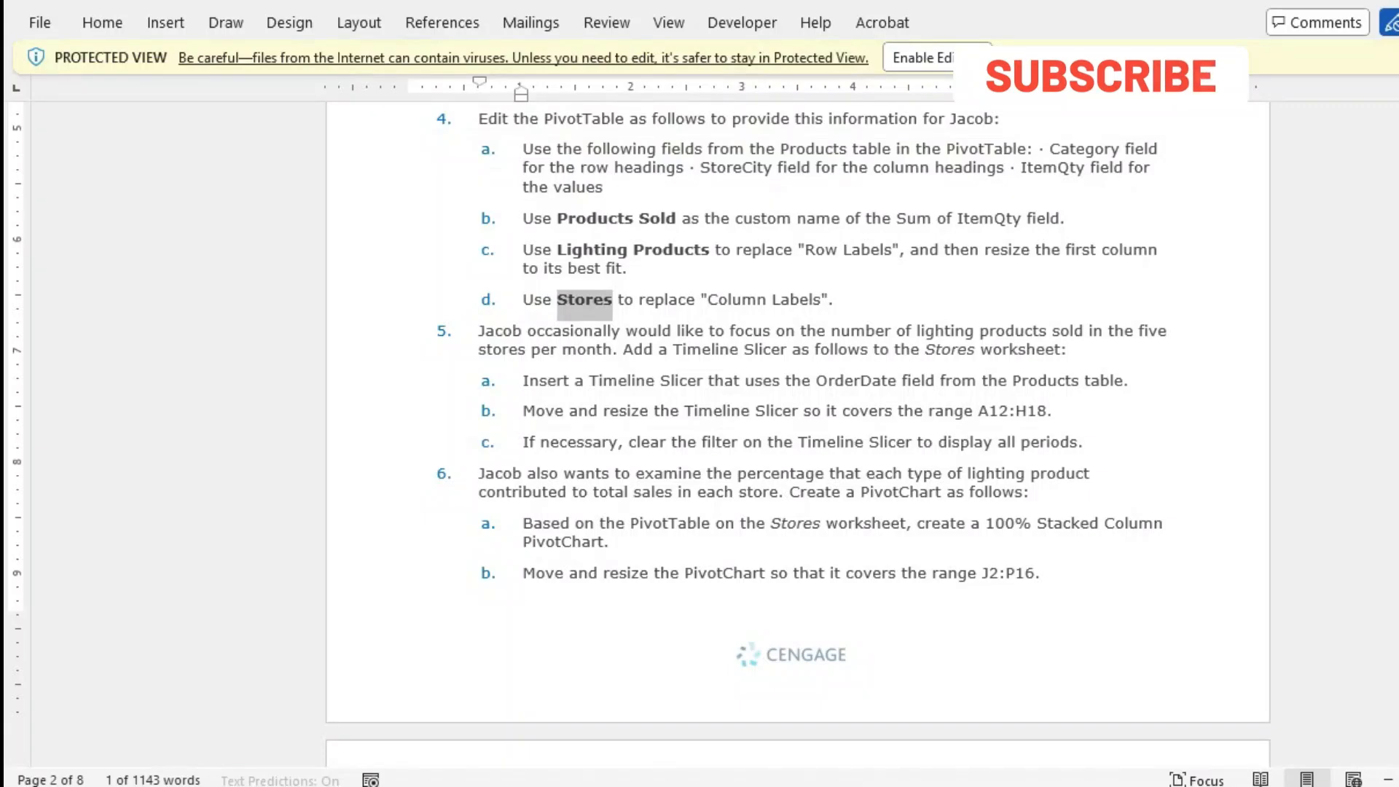
Check the next Word instructions and insert a PivotTable in cell A2 of the Manufacturers worksheet based on the Products table.
scroll(798, 408, down, 5)
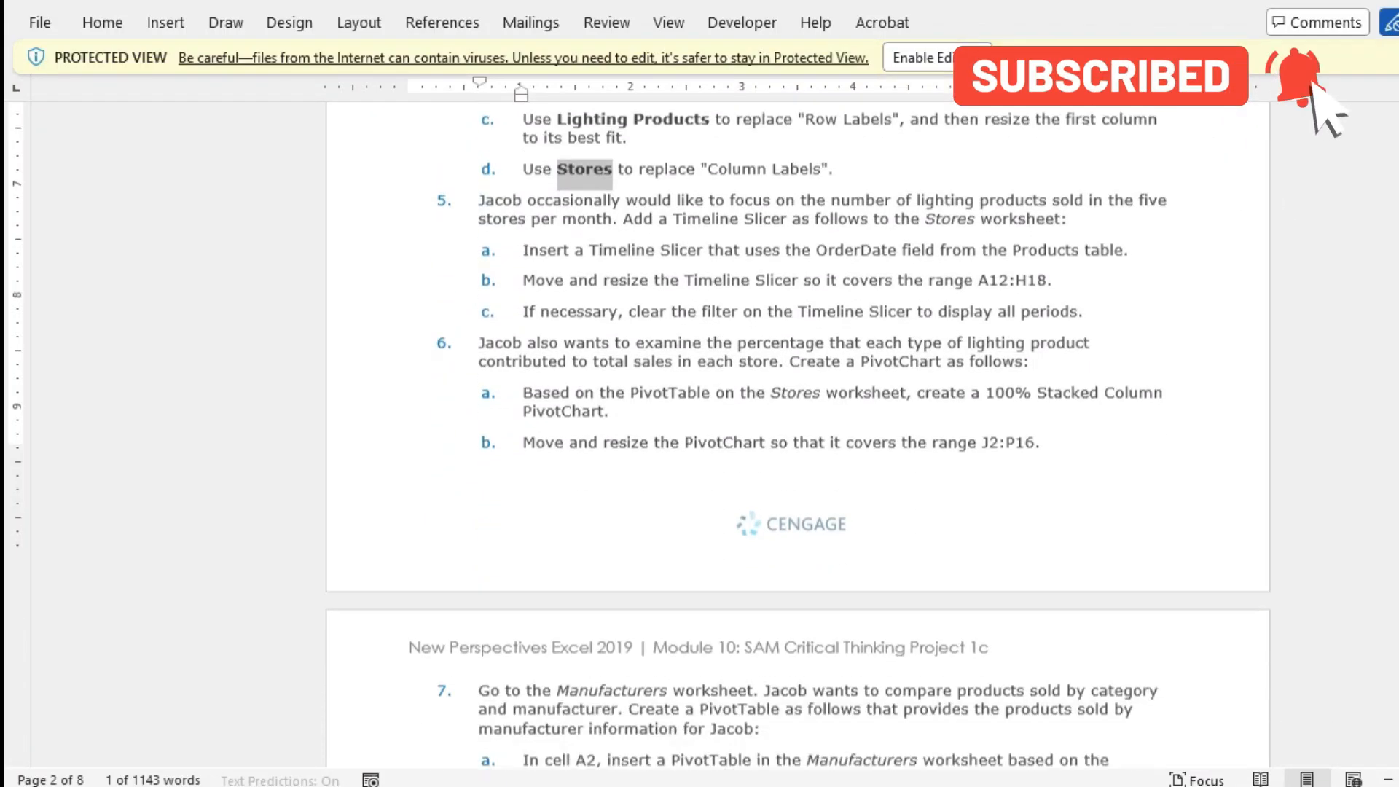
scroll(798, 408, down, 1)
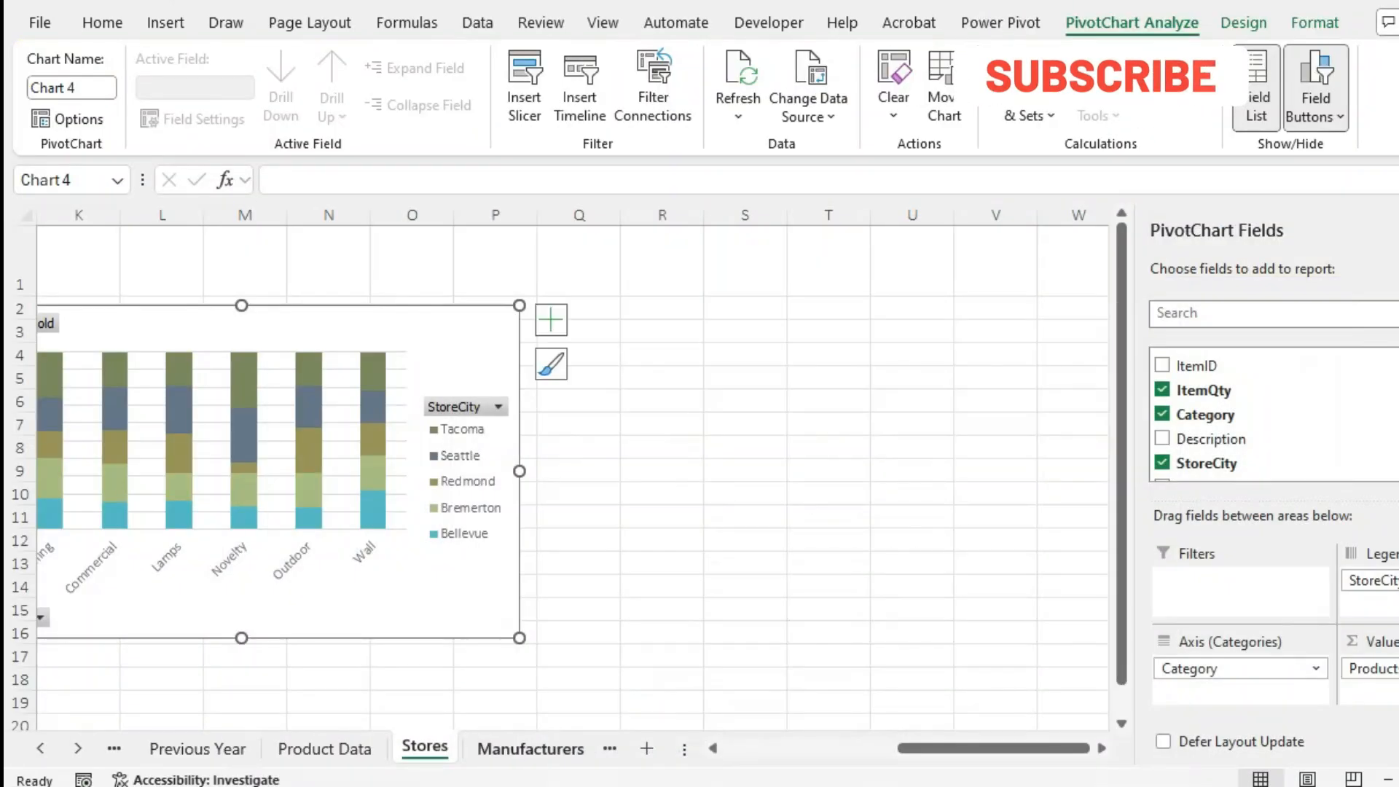
key(ctrl+Page_Down)
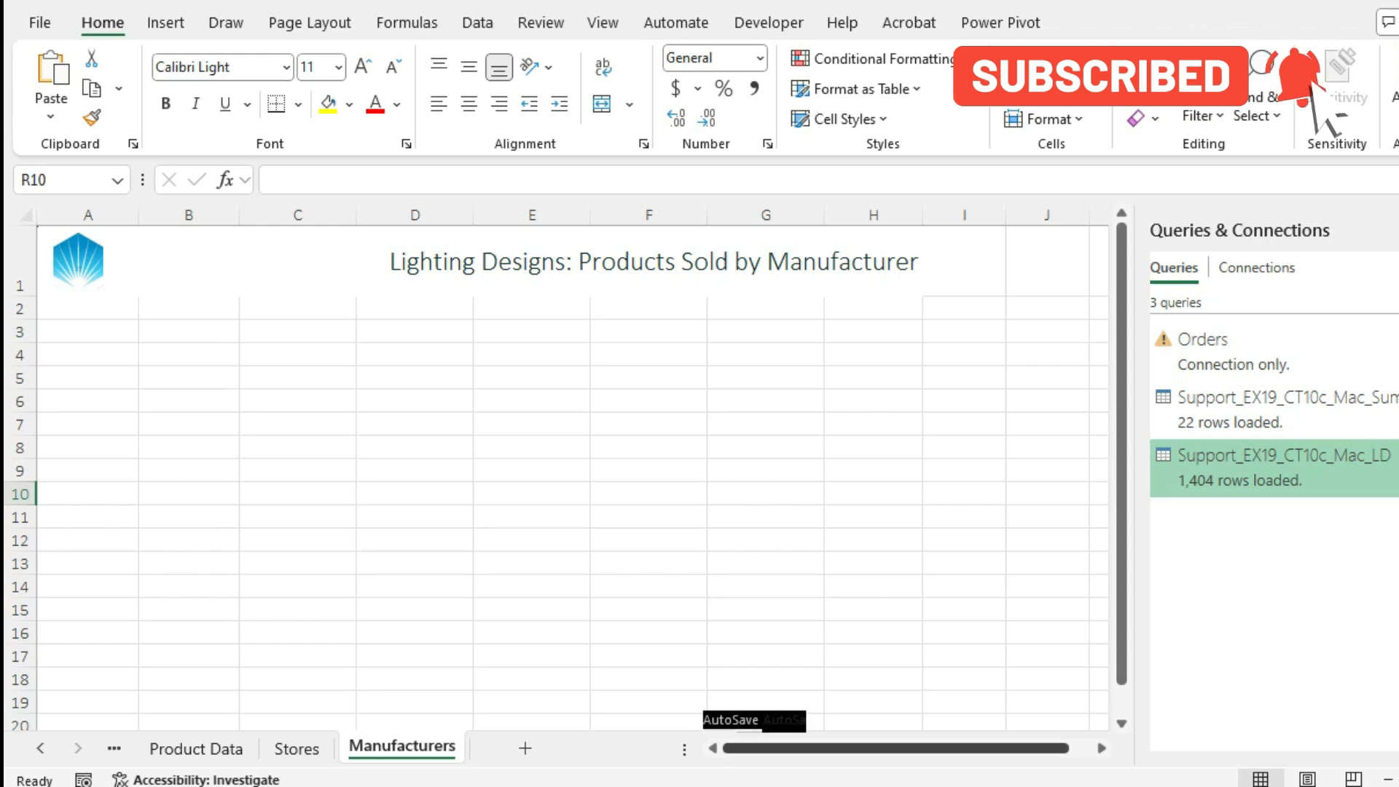
click(88, 308)
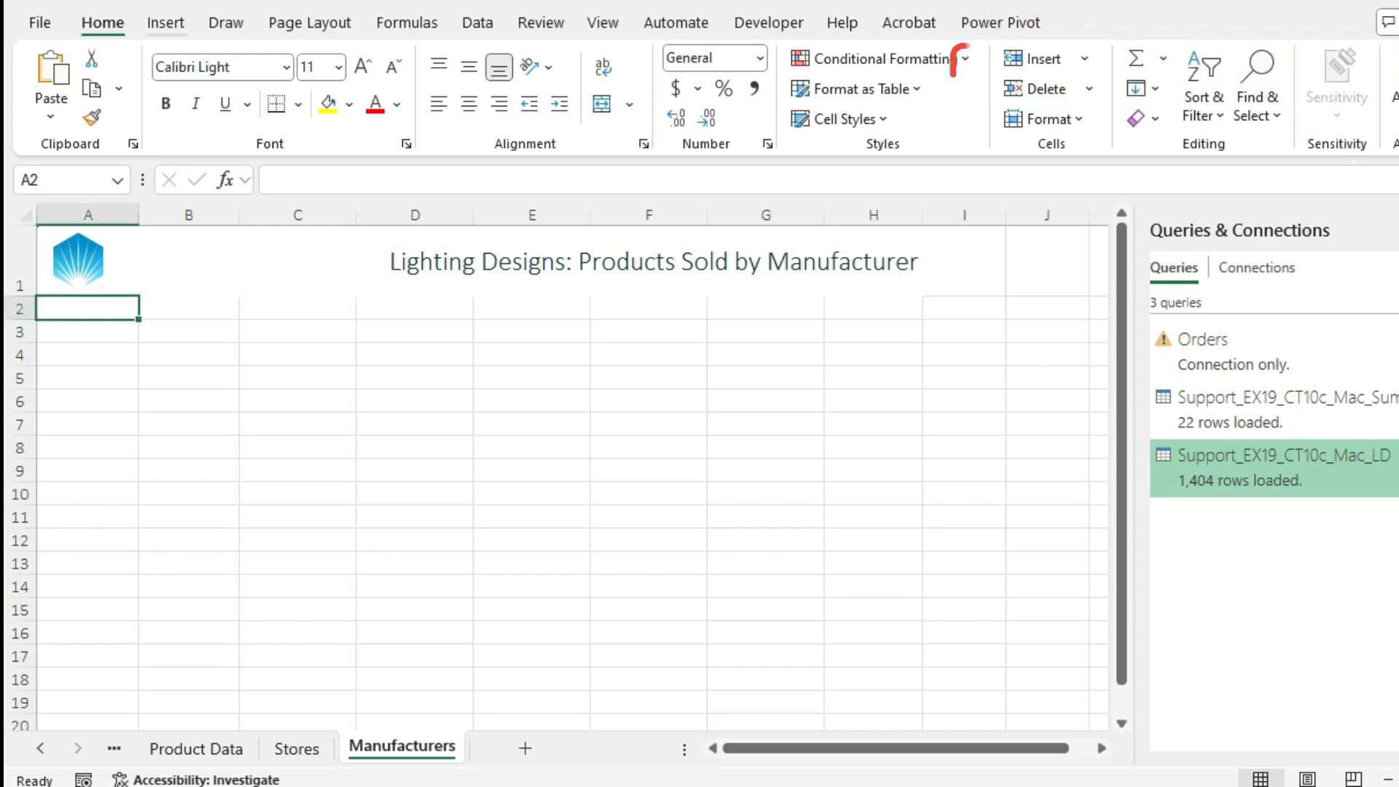
click(165, 23)
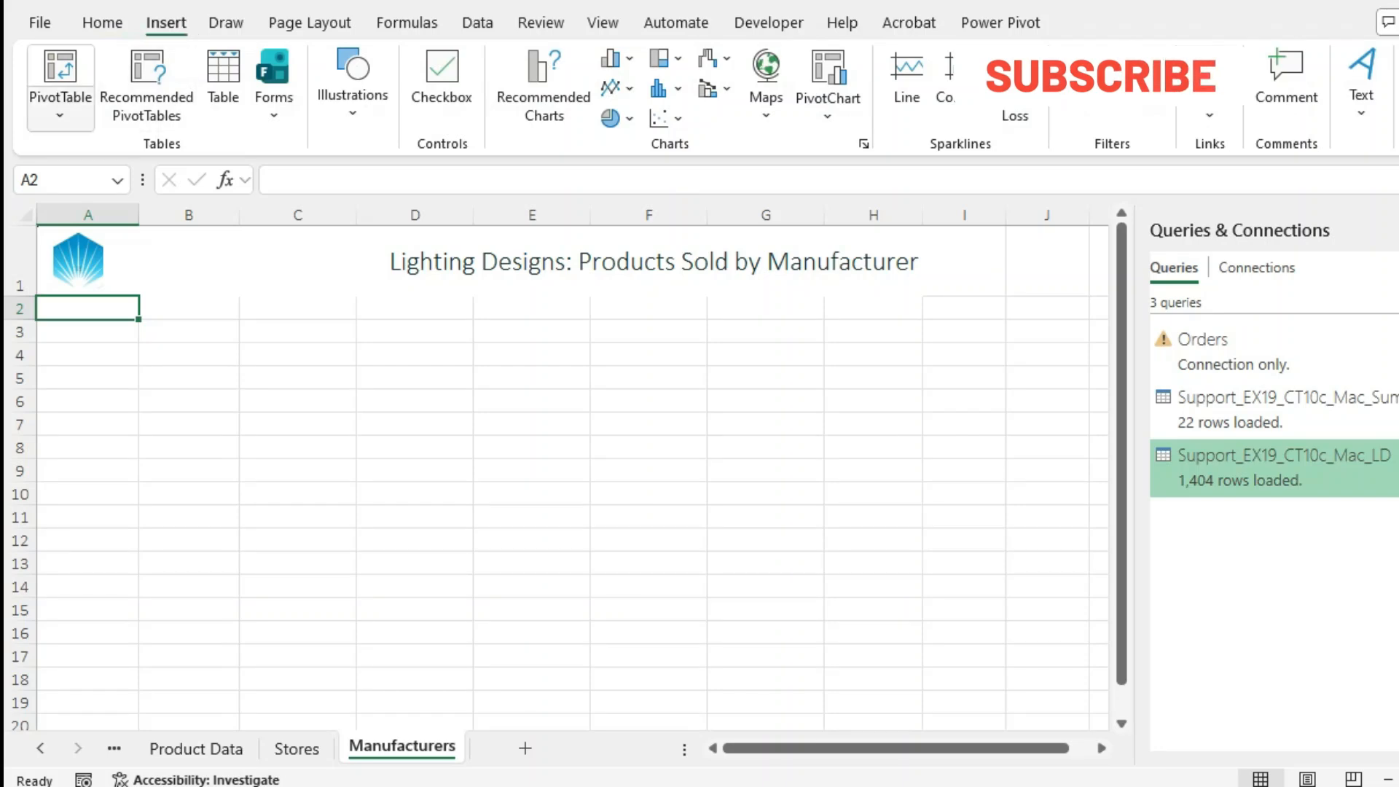
click(61, 109)
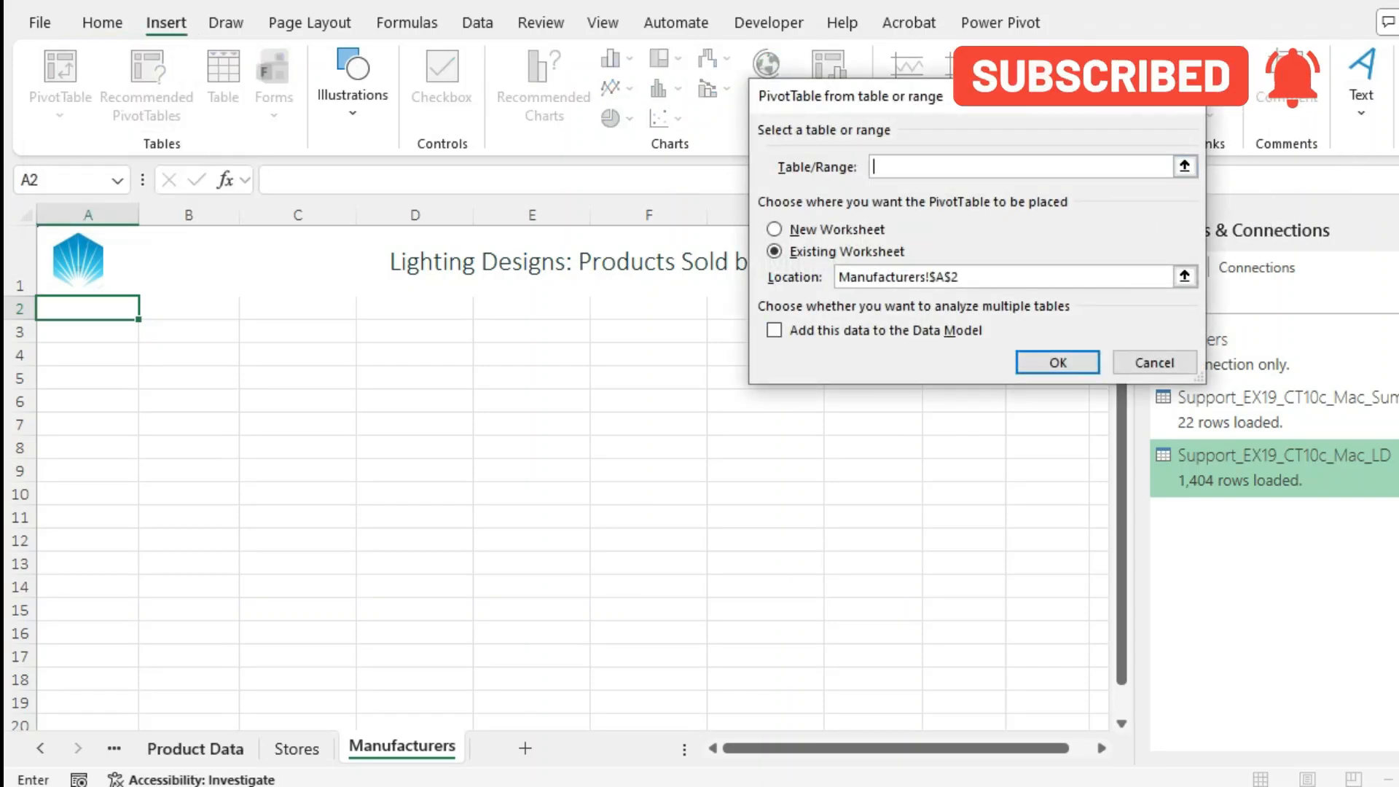
click(195, 749)
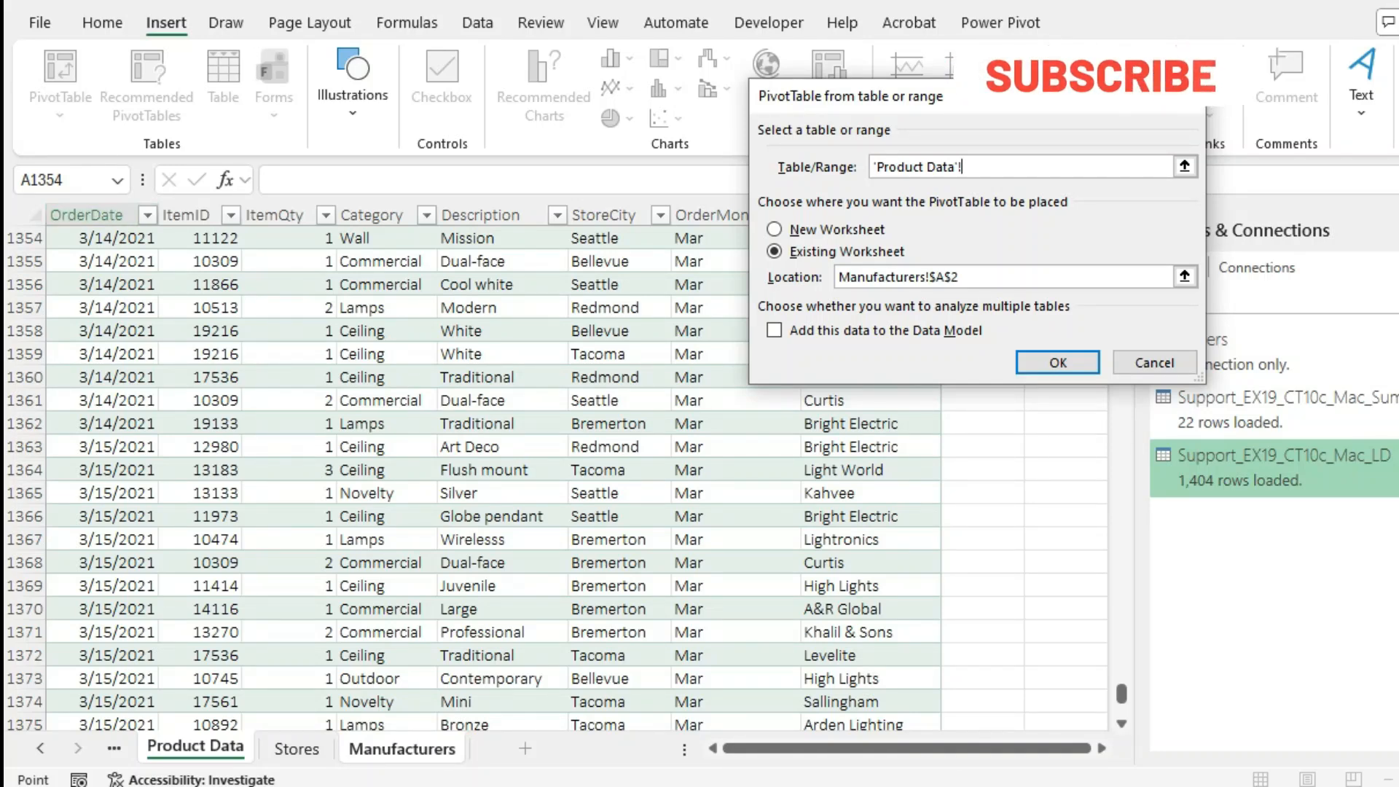
click(86, 215)
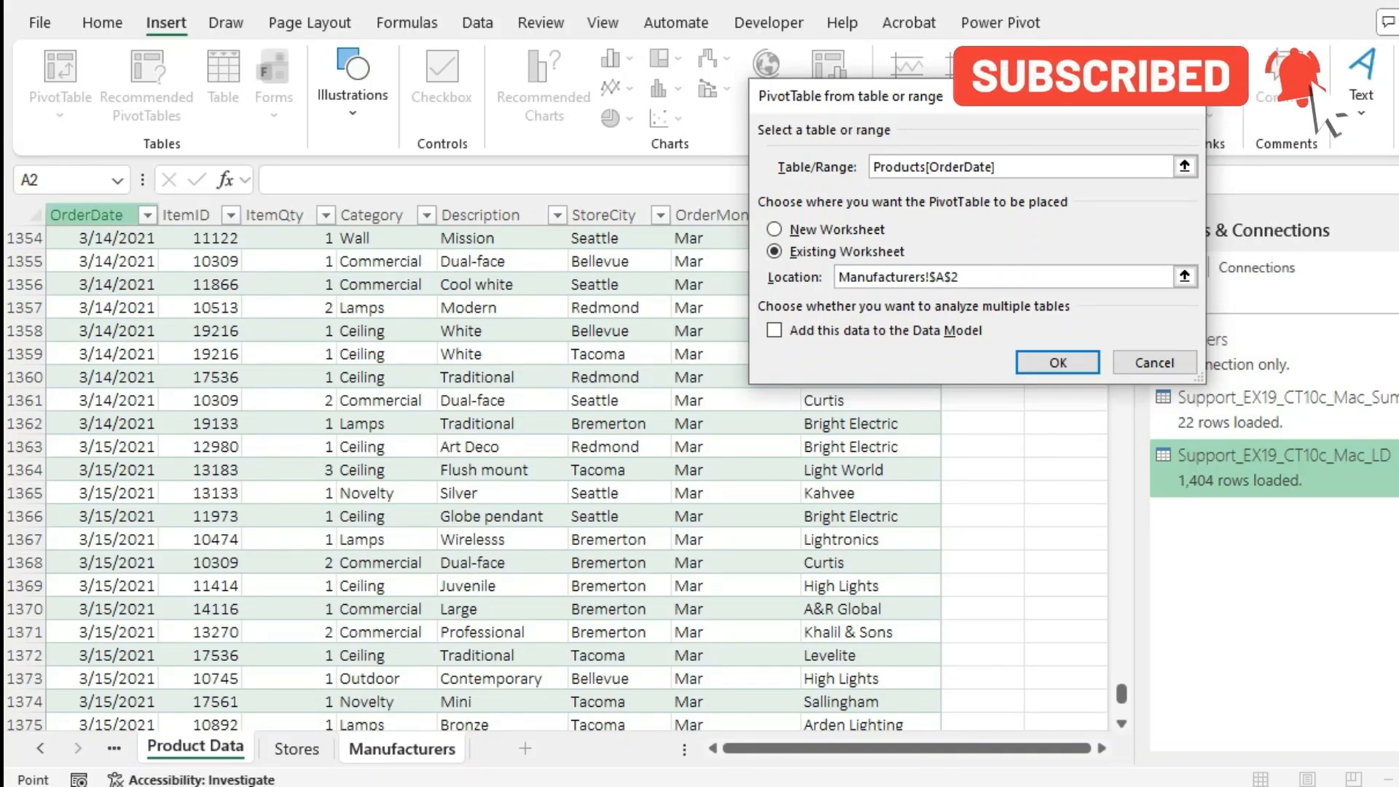
key(ctrl+shift+Right)
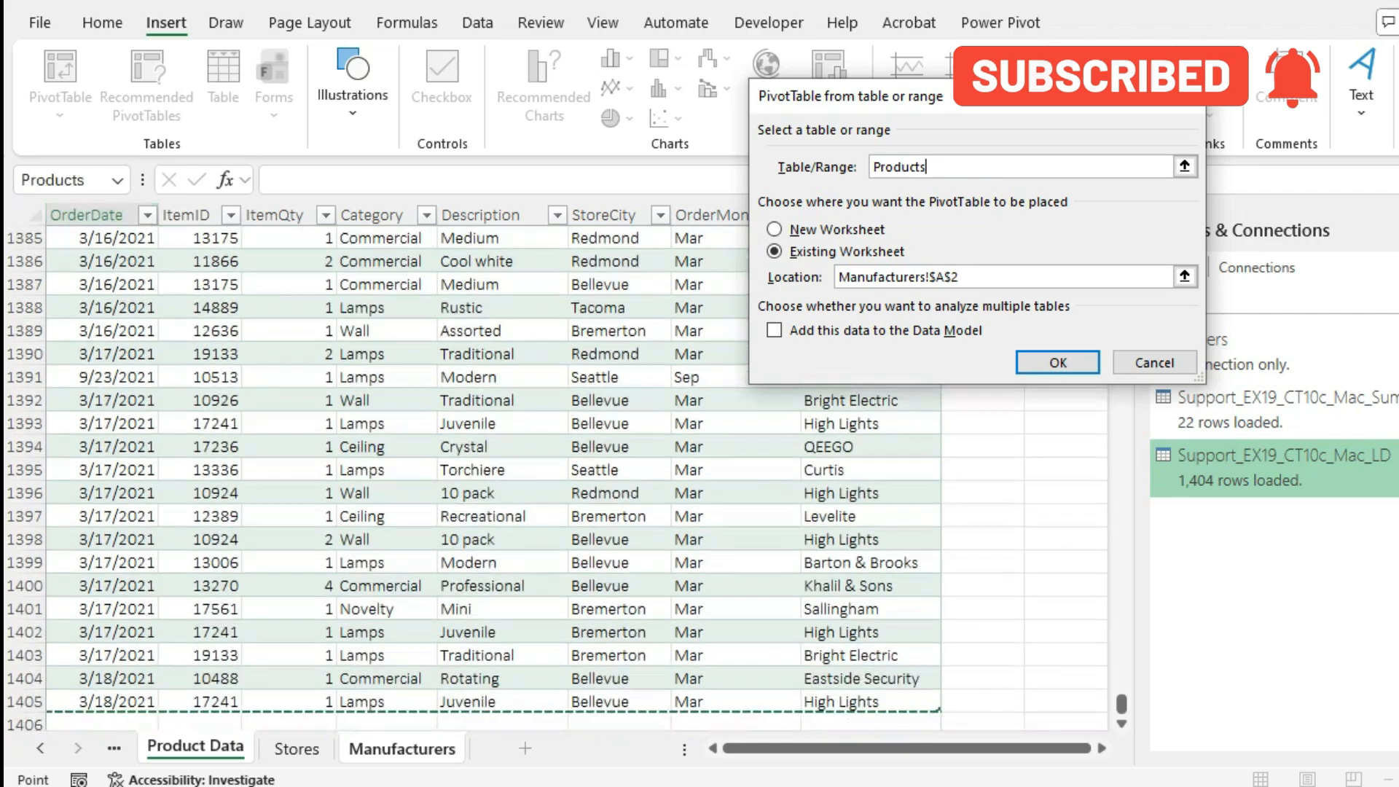
click(1058, 363)
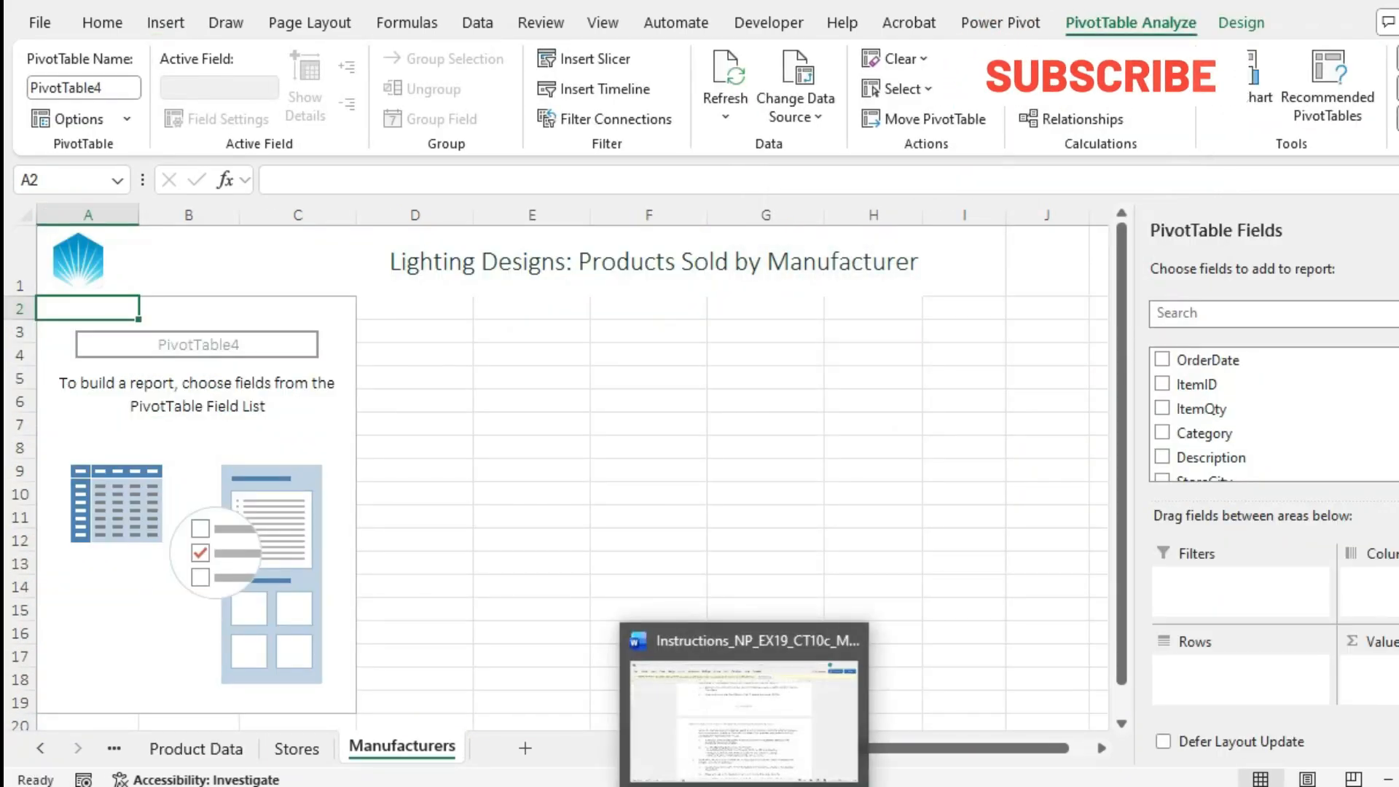
Lay out the Manufacturers PivotTable as instructed, with Manufacturer as rows, Category as columns and ItemQty as values.
click(748, 784)
scroll(802, 437, down, 1)
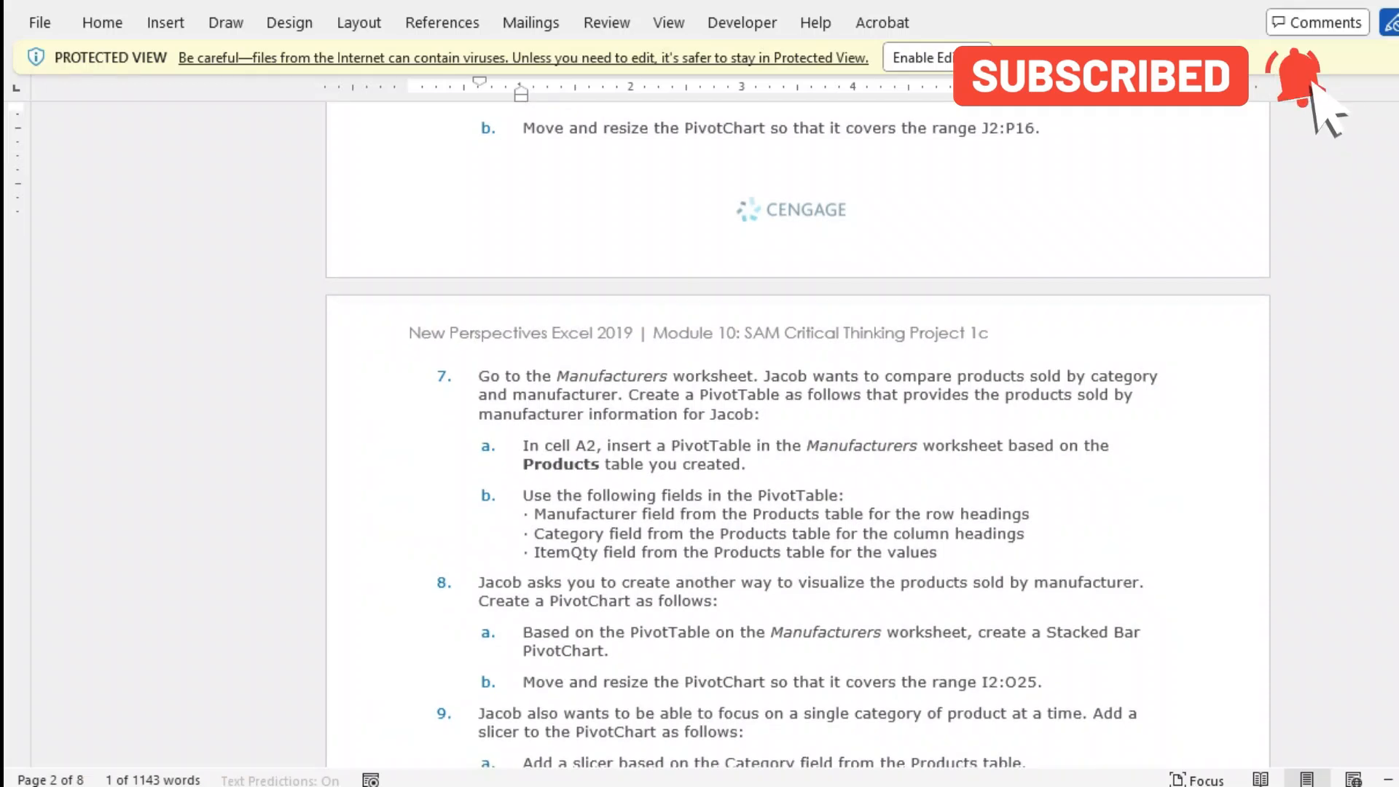
scroll(802, 437, down, 1)
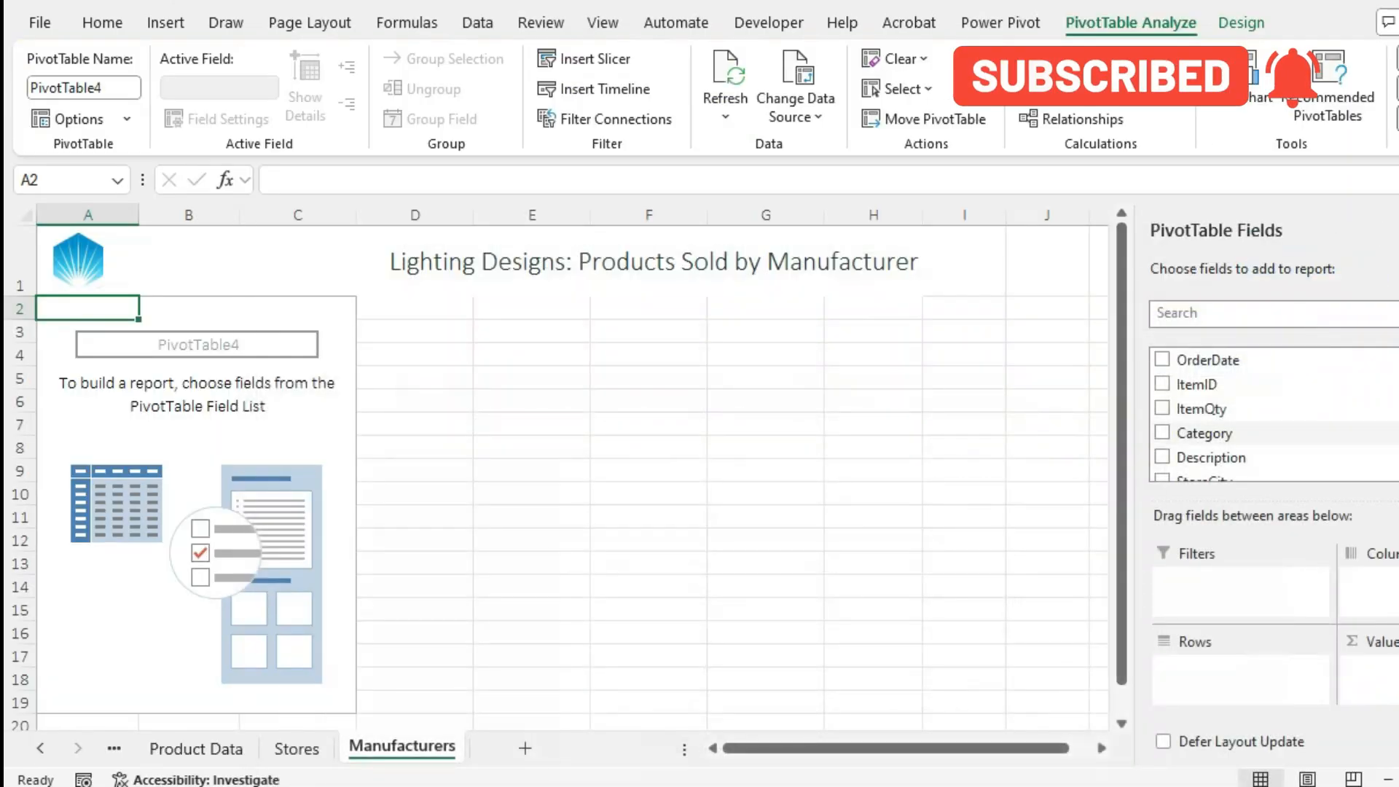
scroll(1384, 456, down, 1)
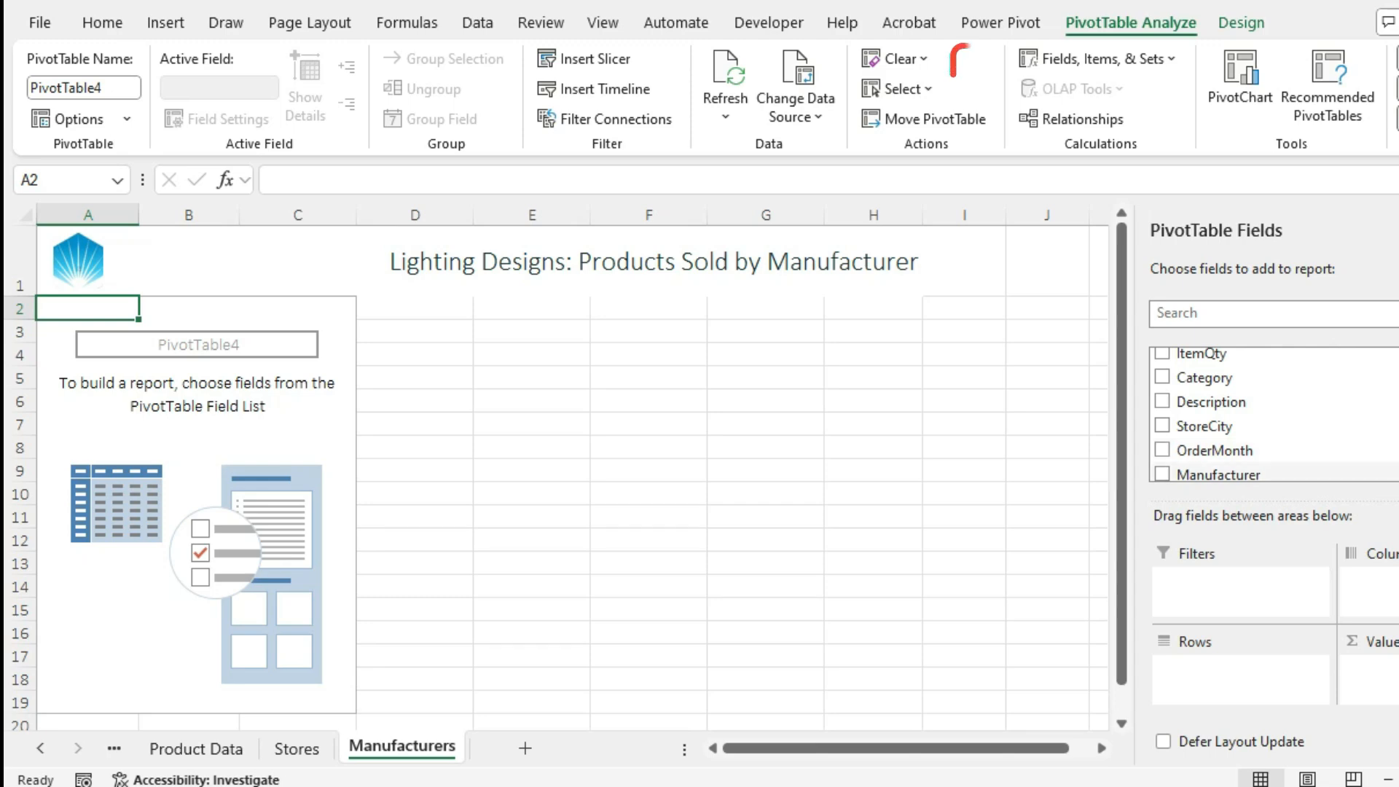
drag(1384, 473, 1384, 478)
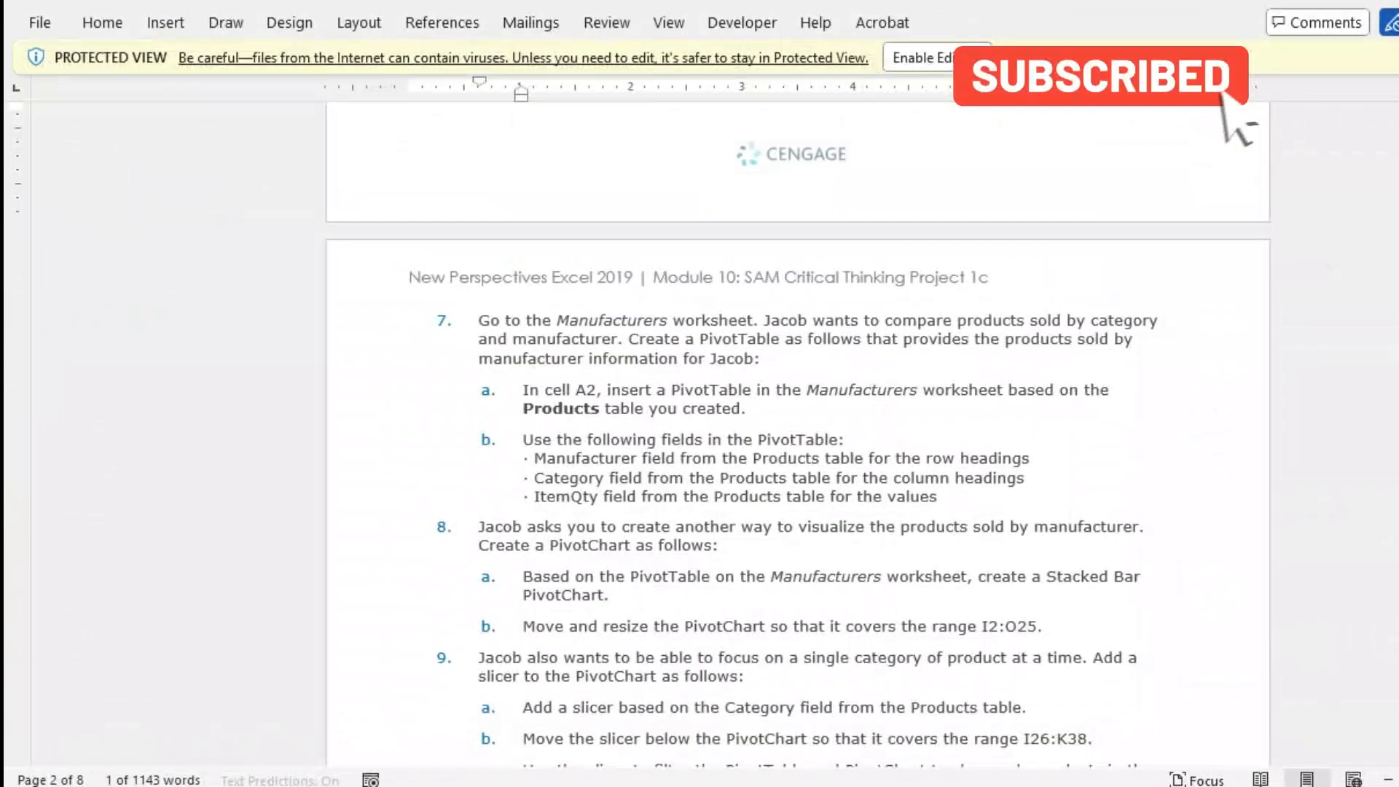
scroll(798, 430, down, 3)
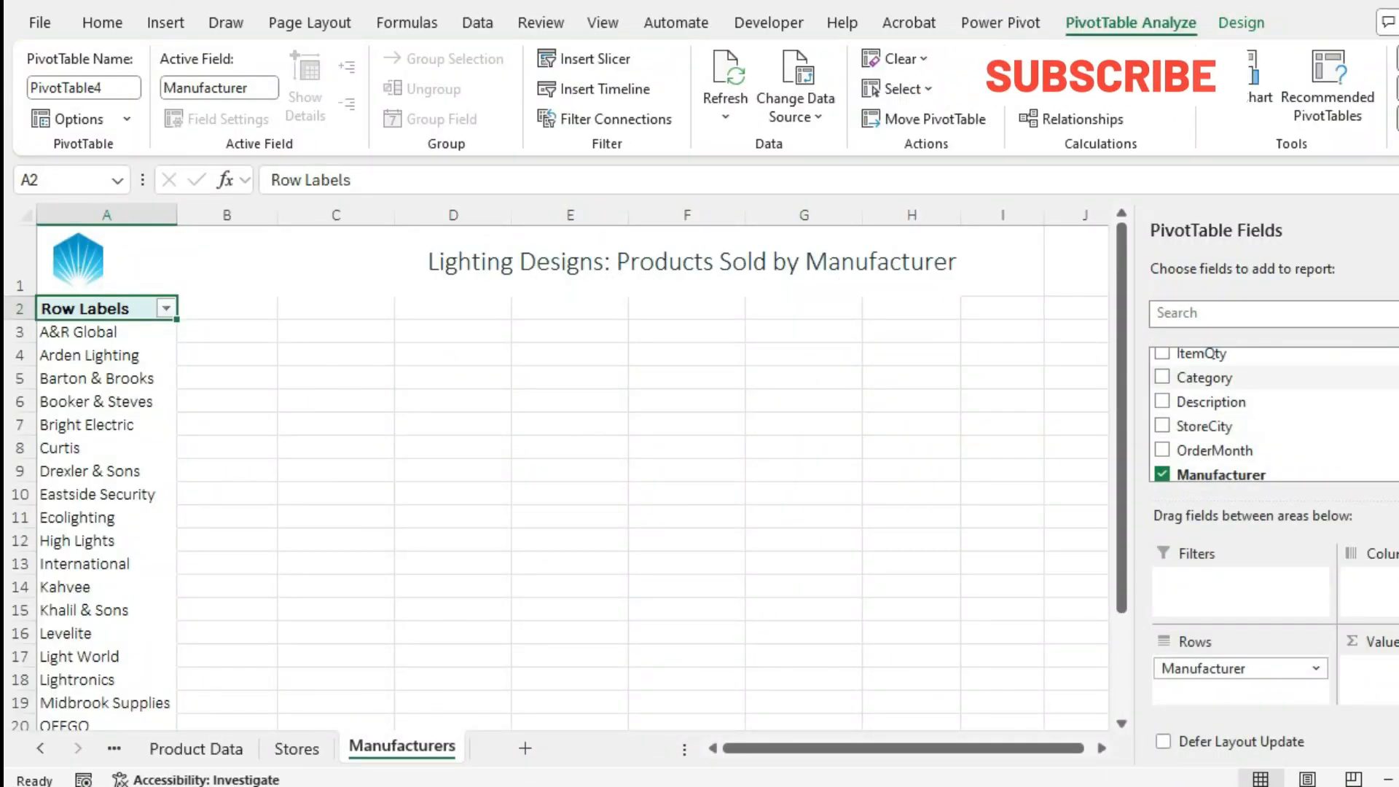
drag(1204, 378, 1371, 590)
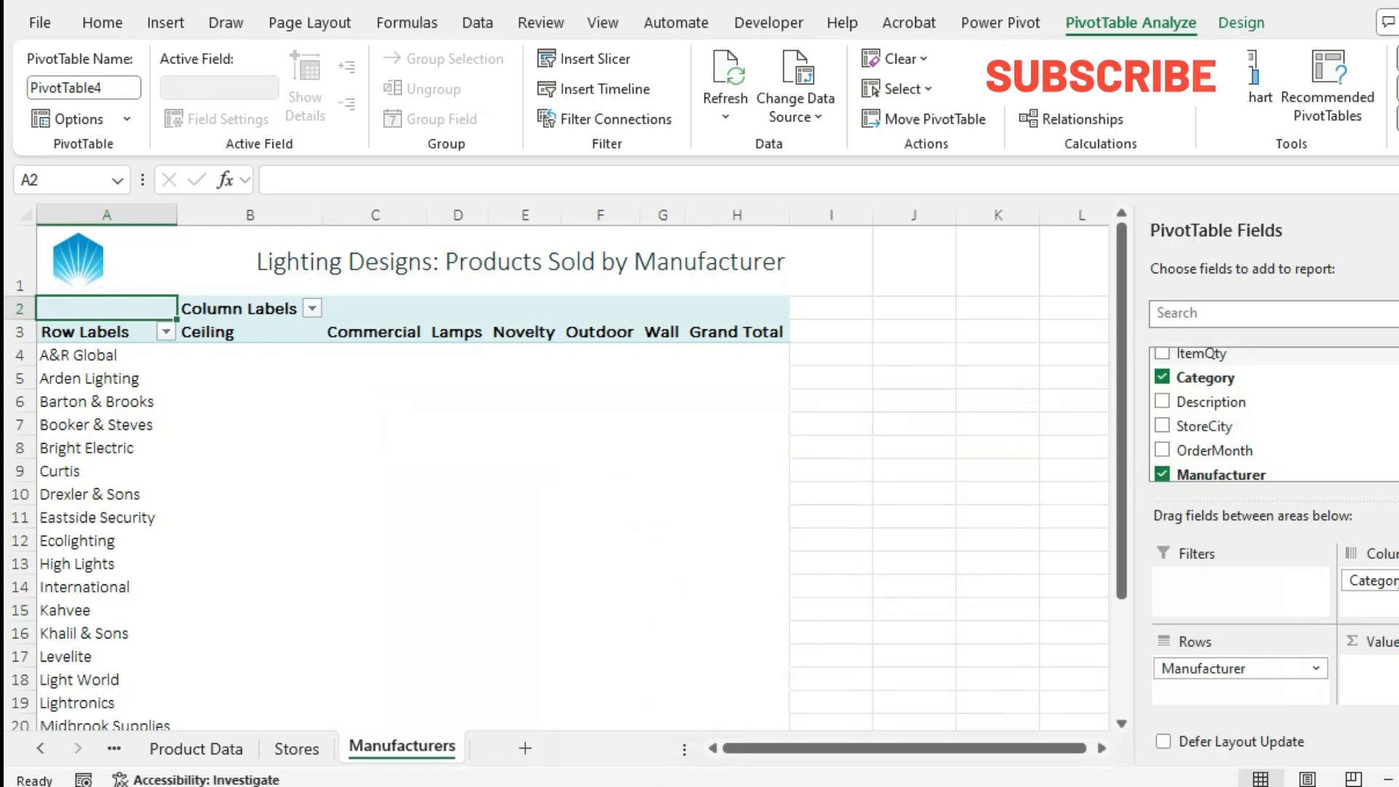
drag(1210, 354, 1371, 669)
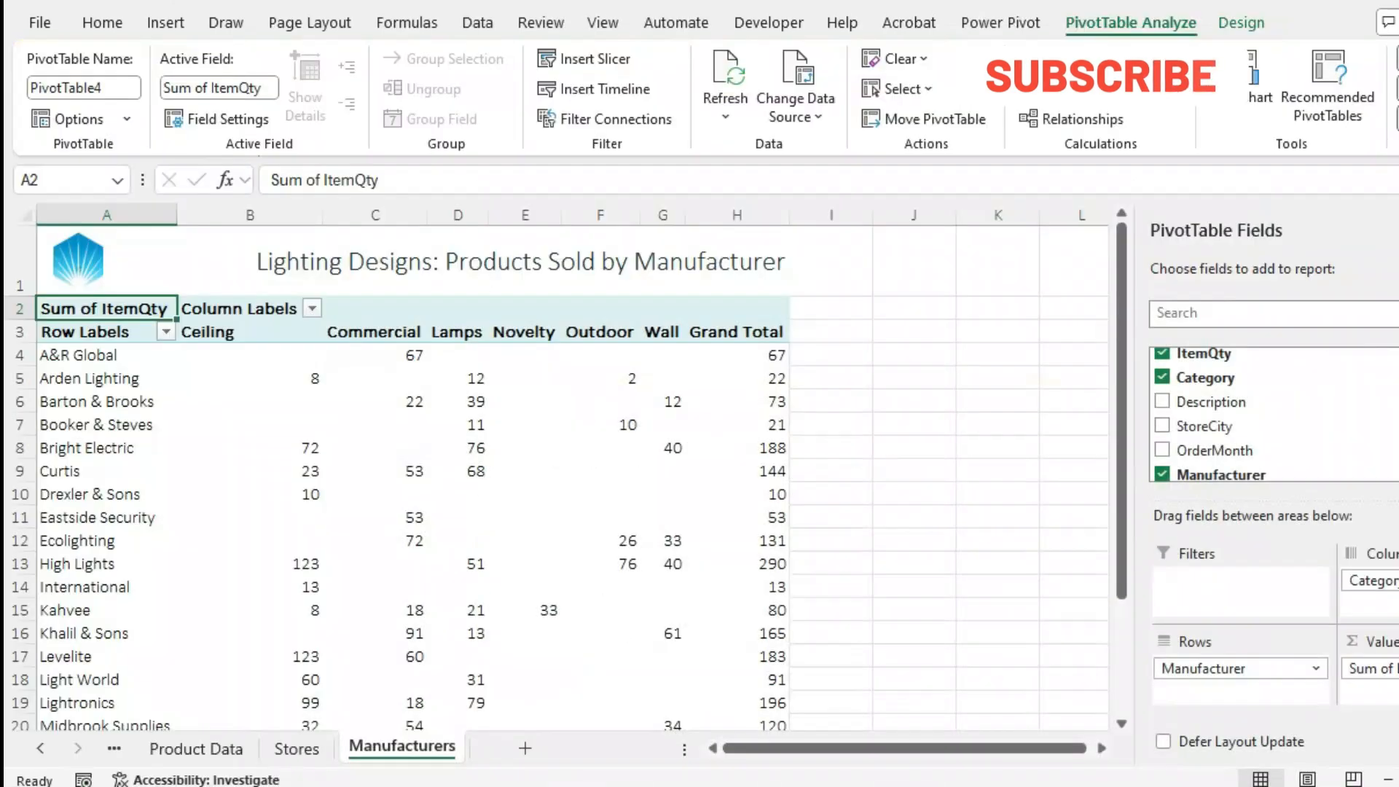
Insert a Stacked Bar PivotChart based on the PivotTable on the Manufacturers worksheet.
click(250, 379)
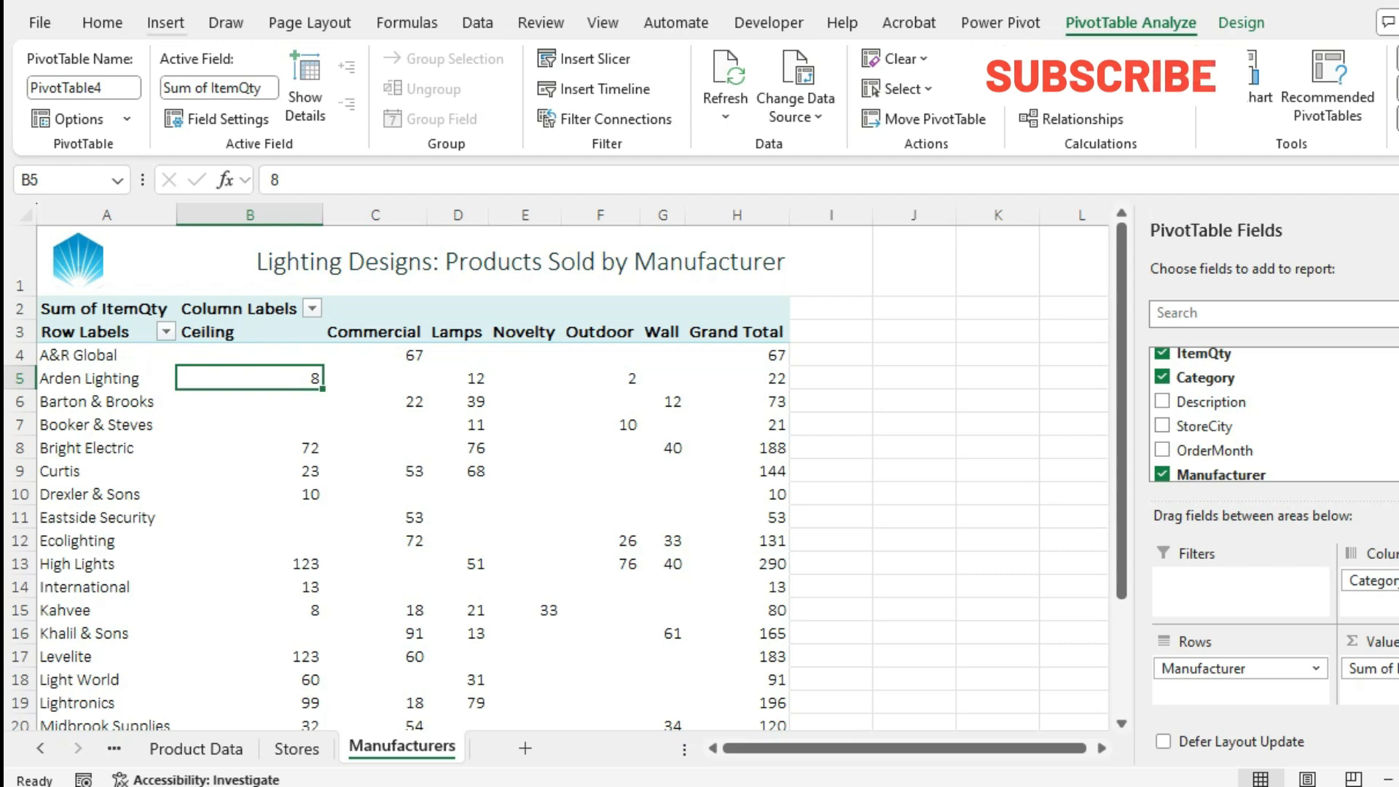
click(165, 23)
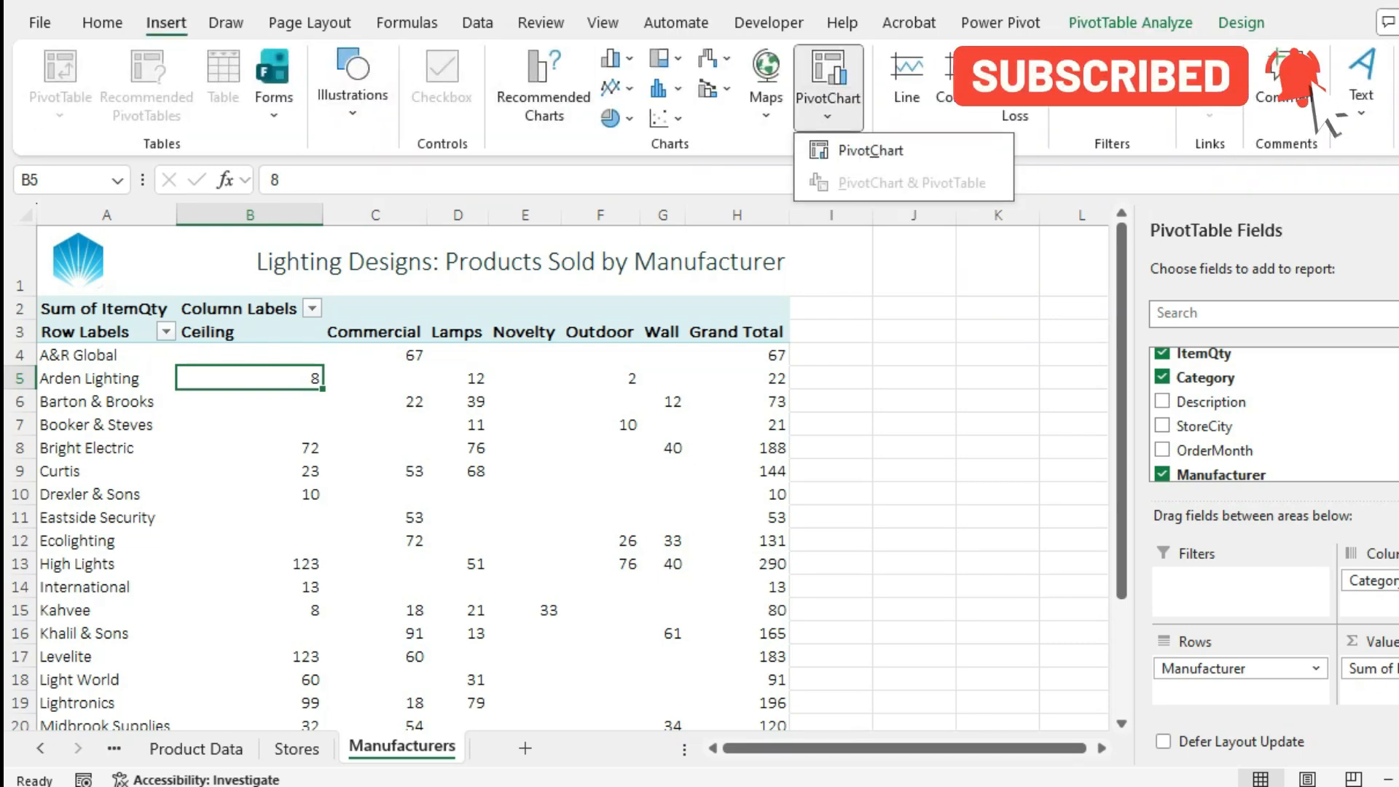
click(854, 149)
click(518, 237)
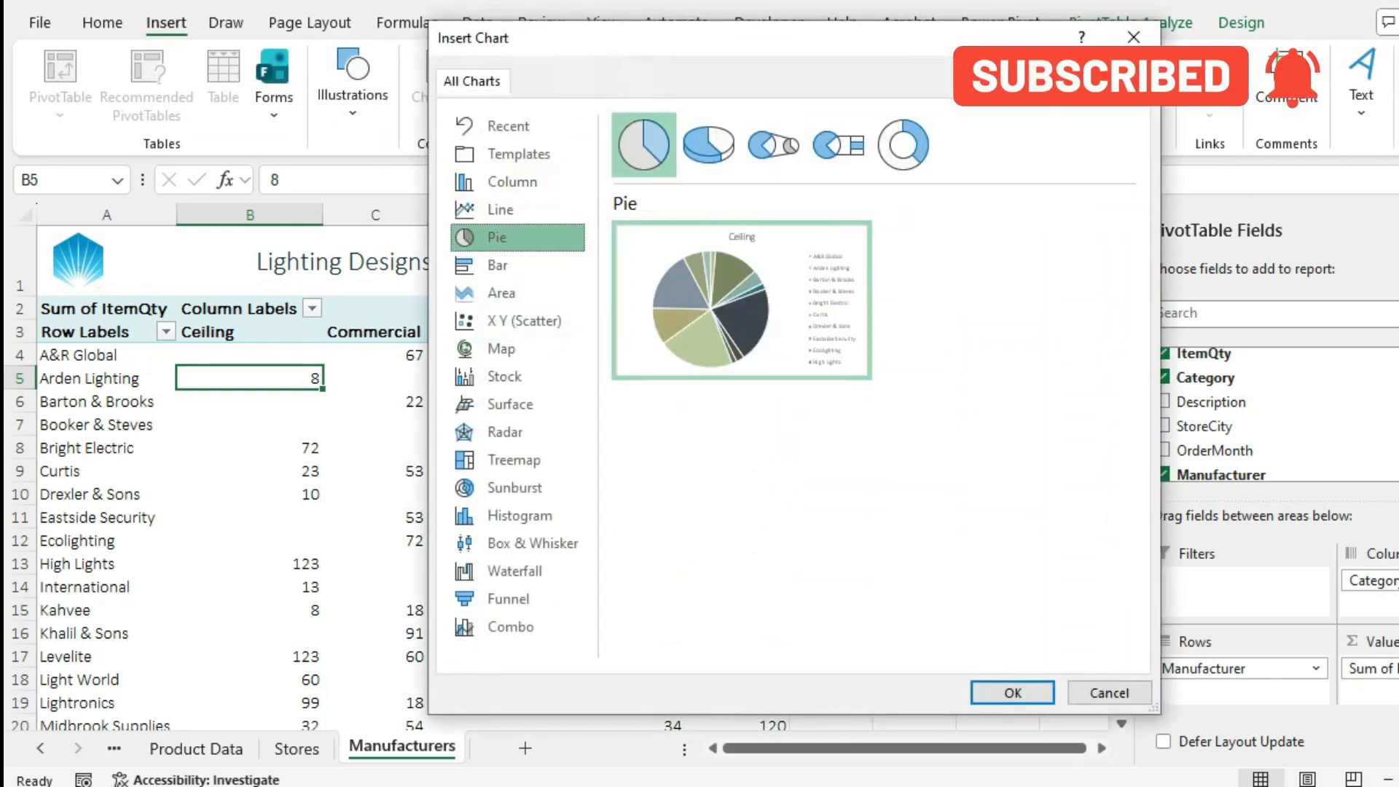
click(518, 265)
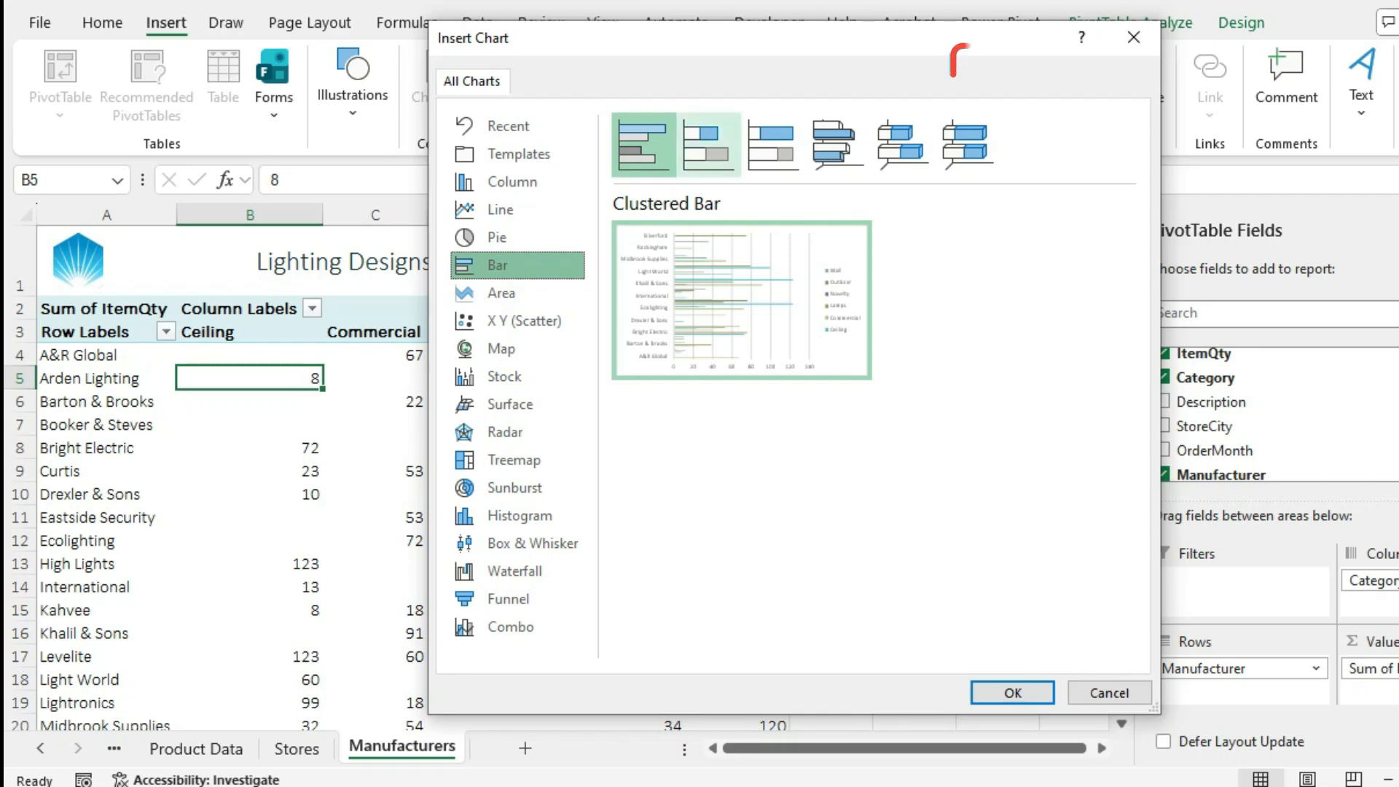
click(708, 144)
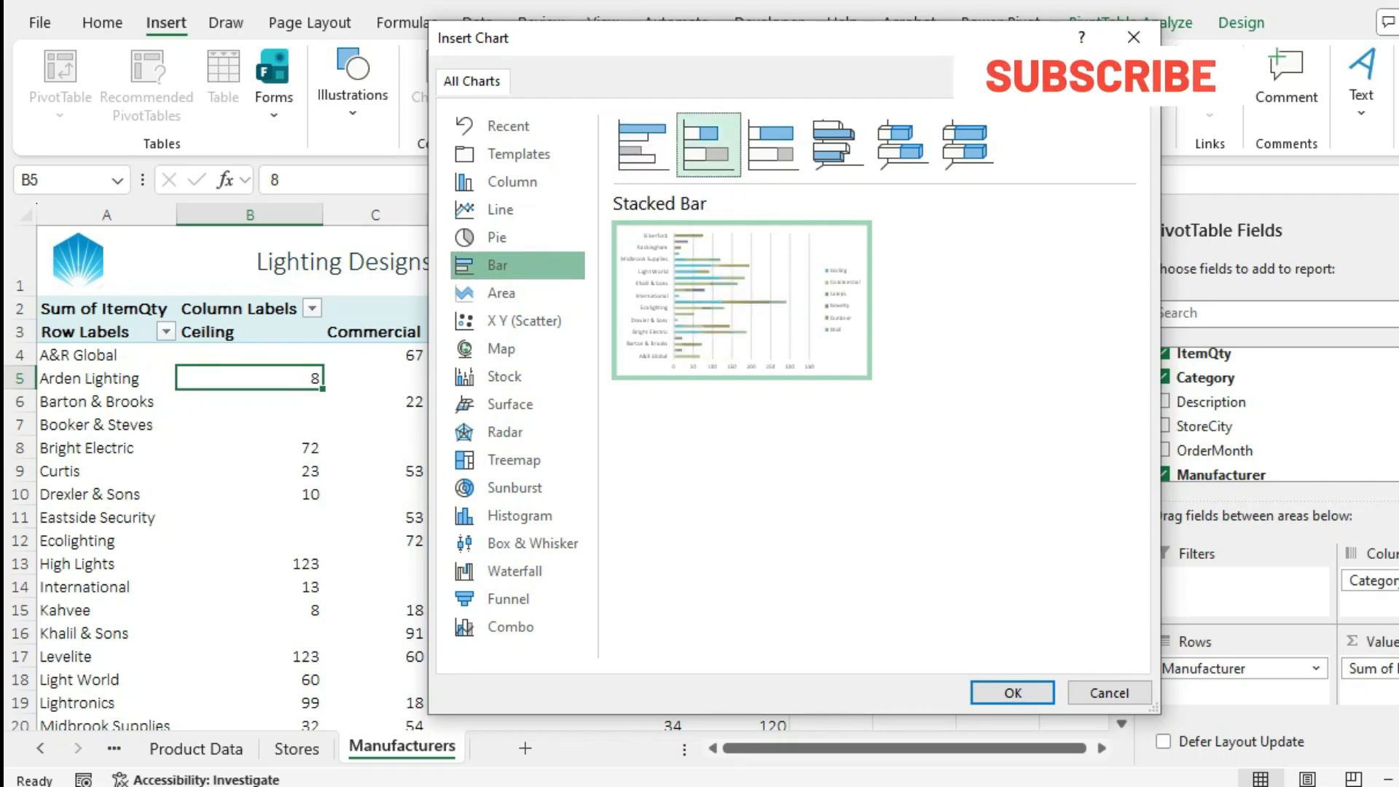
key(Return)
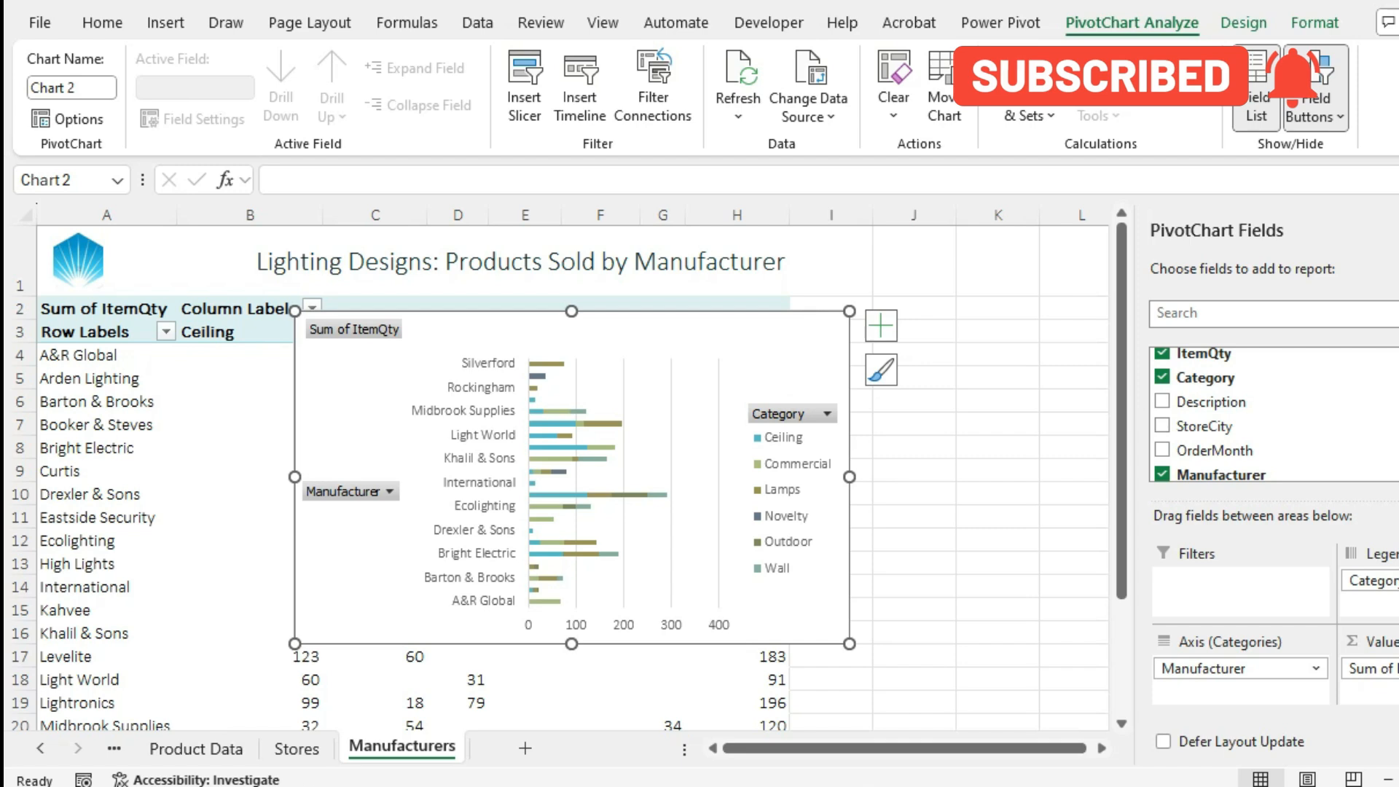
Check the required range in the Word instructions, then move and resize the Stacked Bar PivotChart to cover I2:O25.
key(alt+Tab)
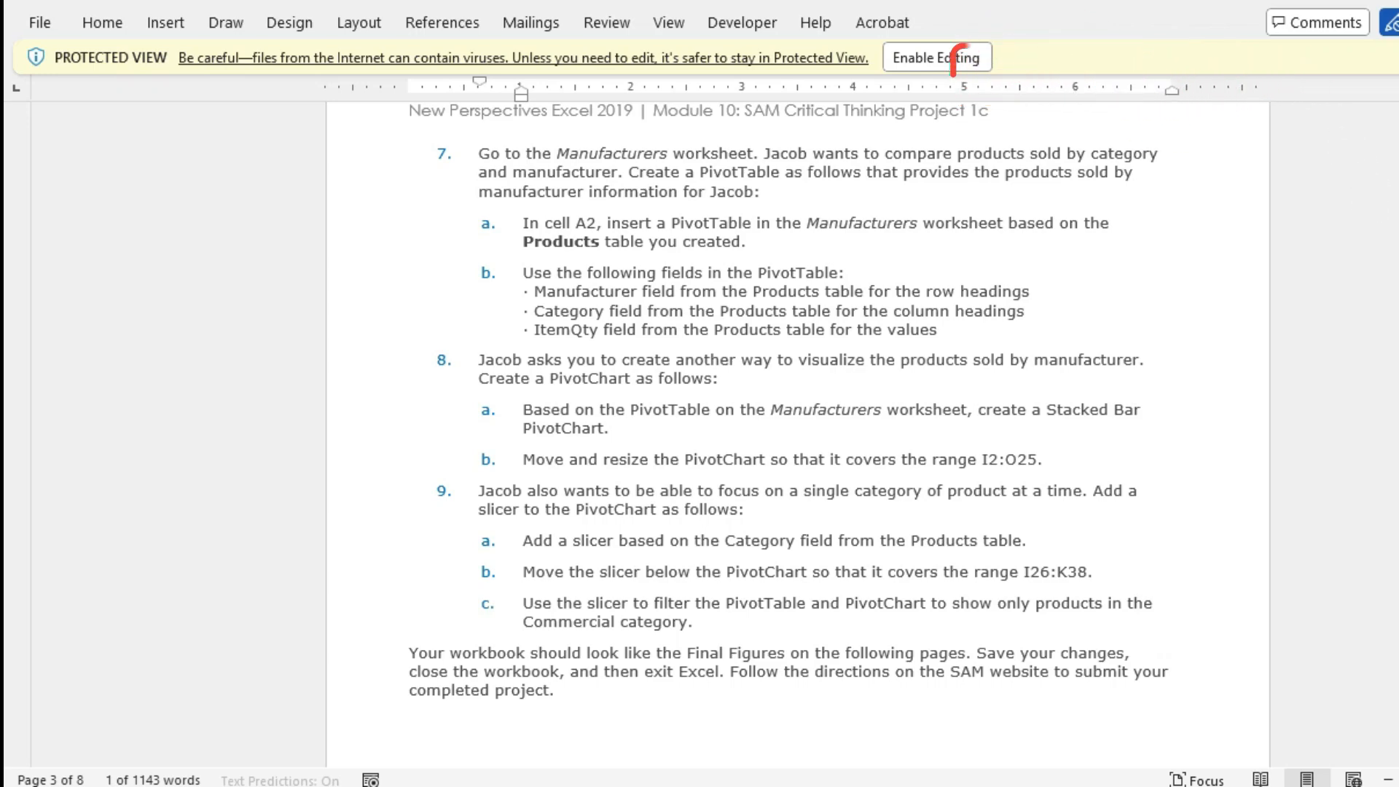
key(alt+Tab)
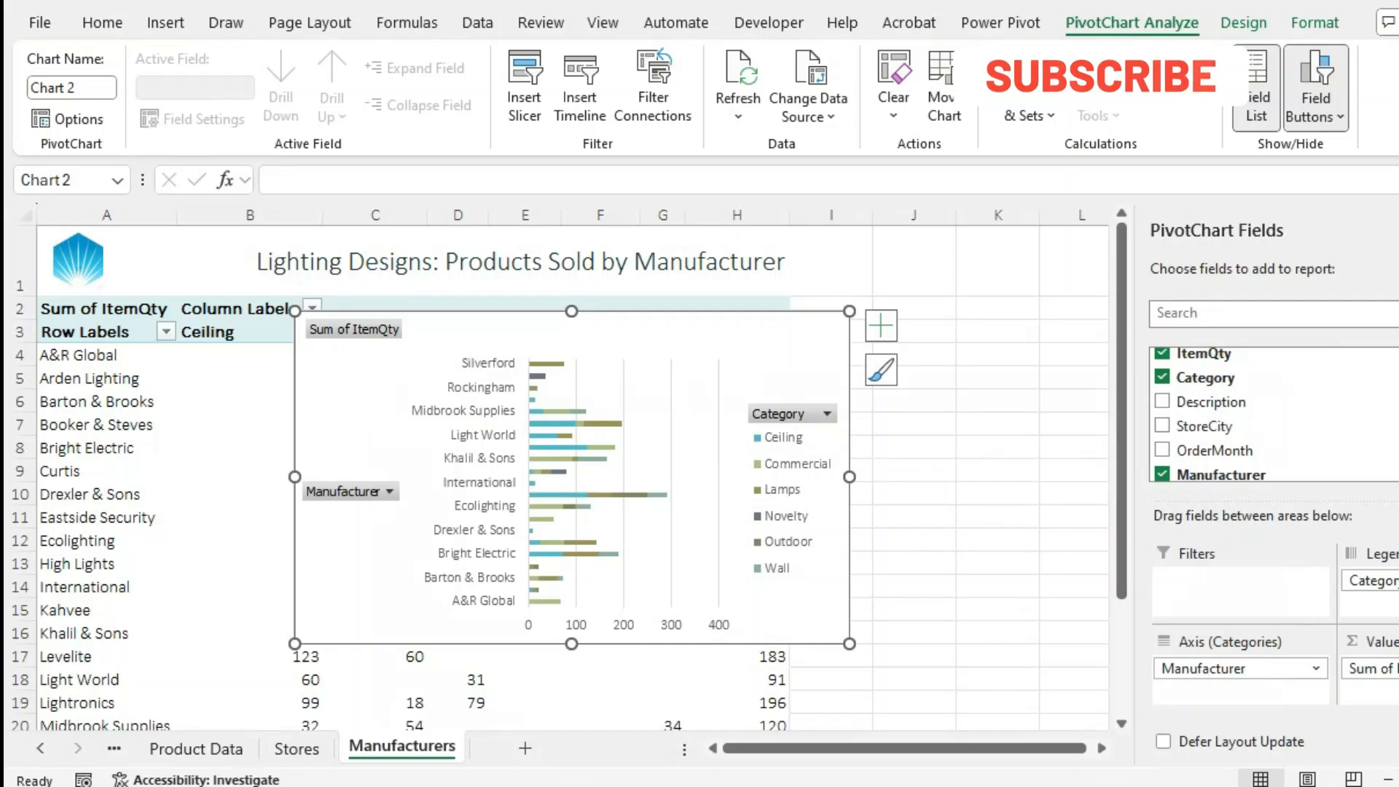
drag(571, 333, 1077, 326)
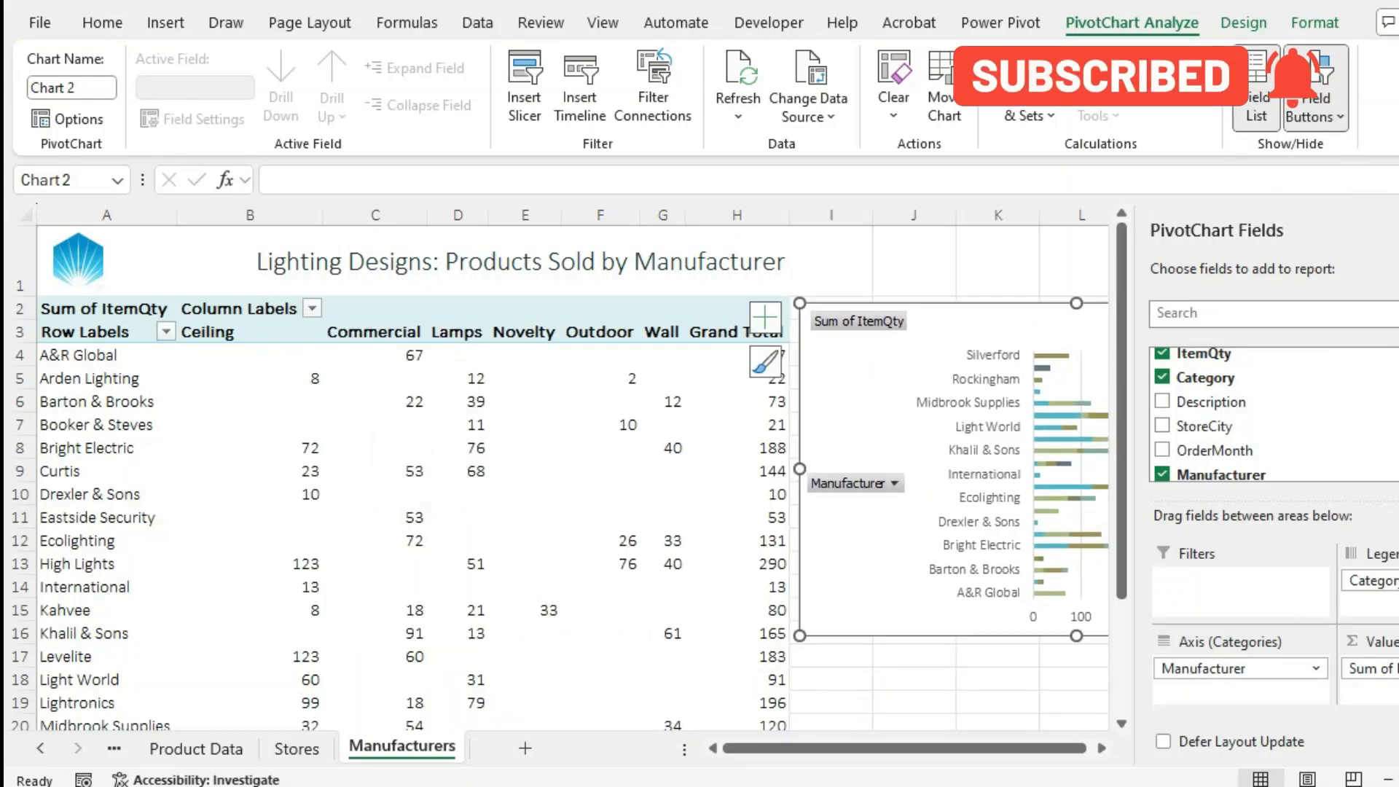
click(1396, 230)
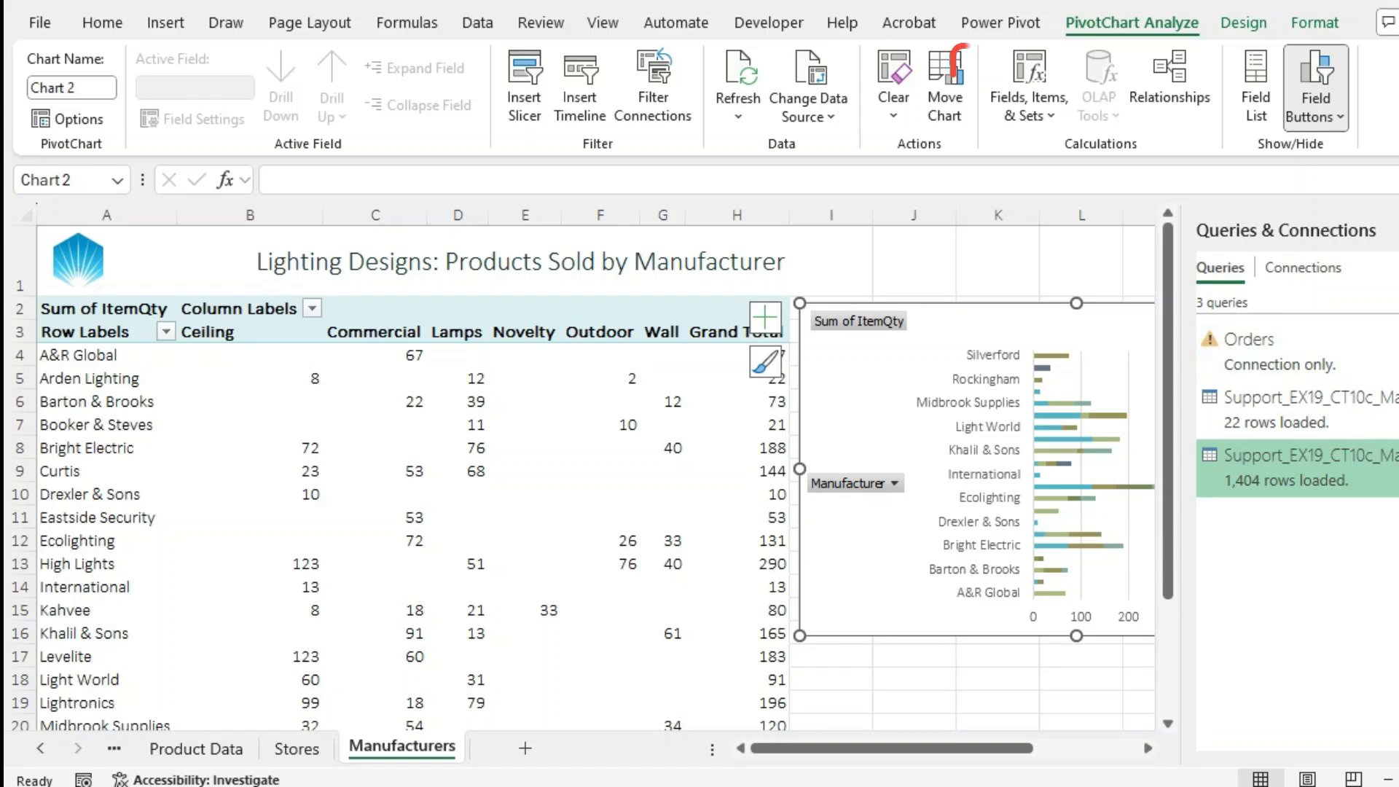
scroll(583, 473, right, 3)
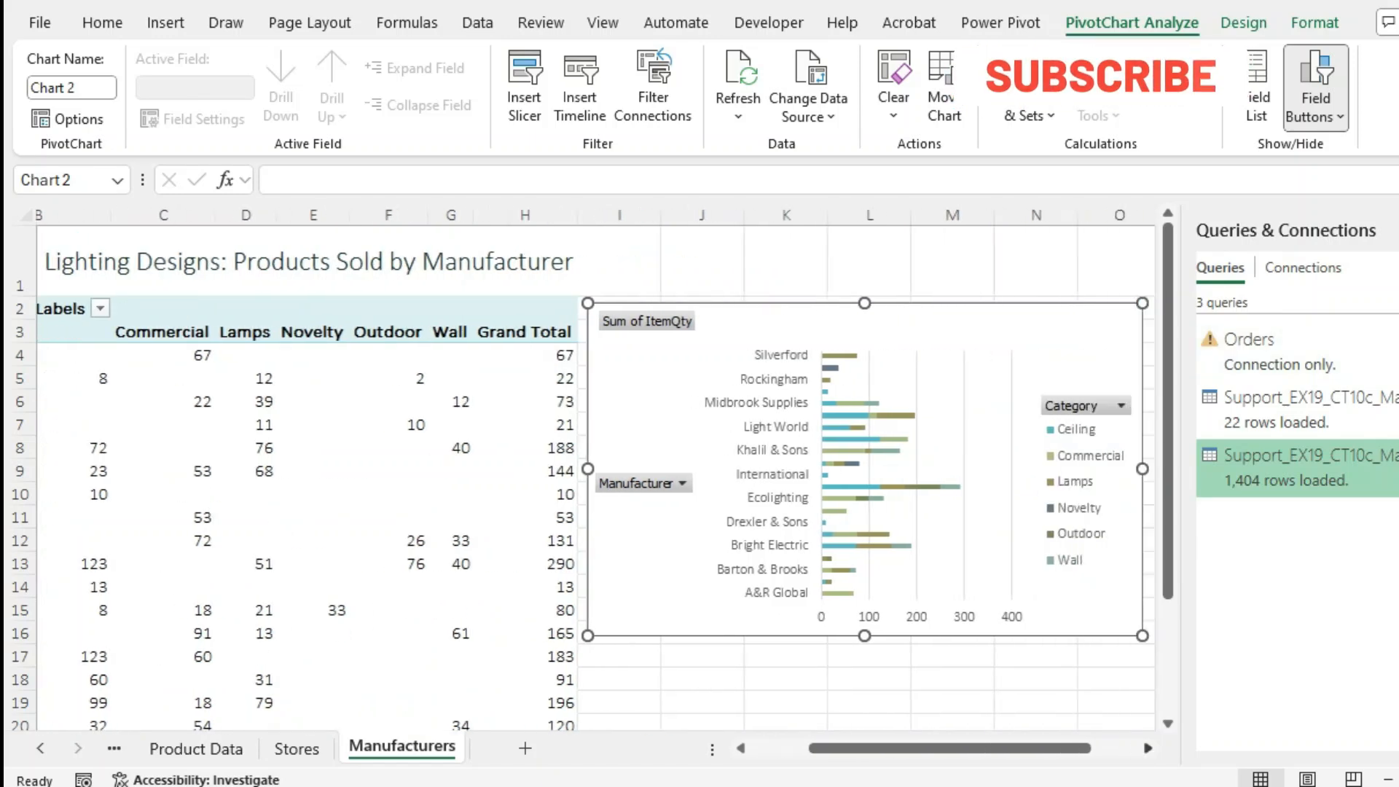
scroll(583, 474, right, 3)
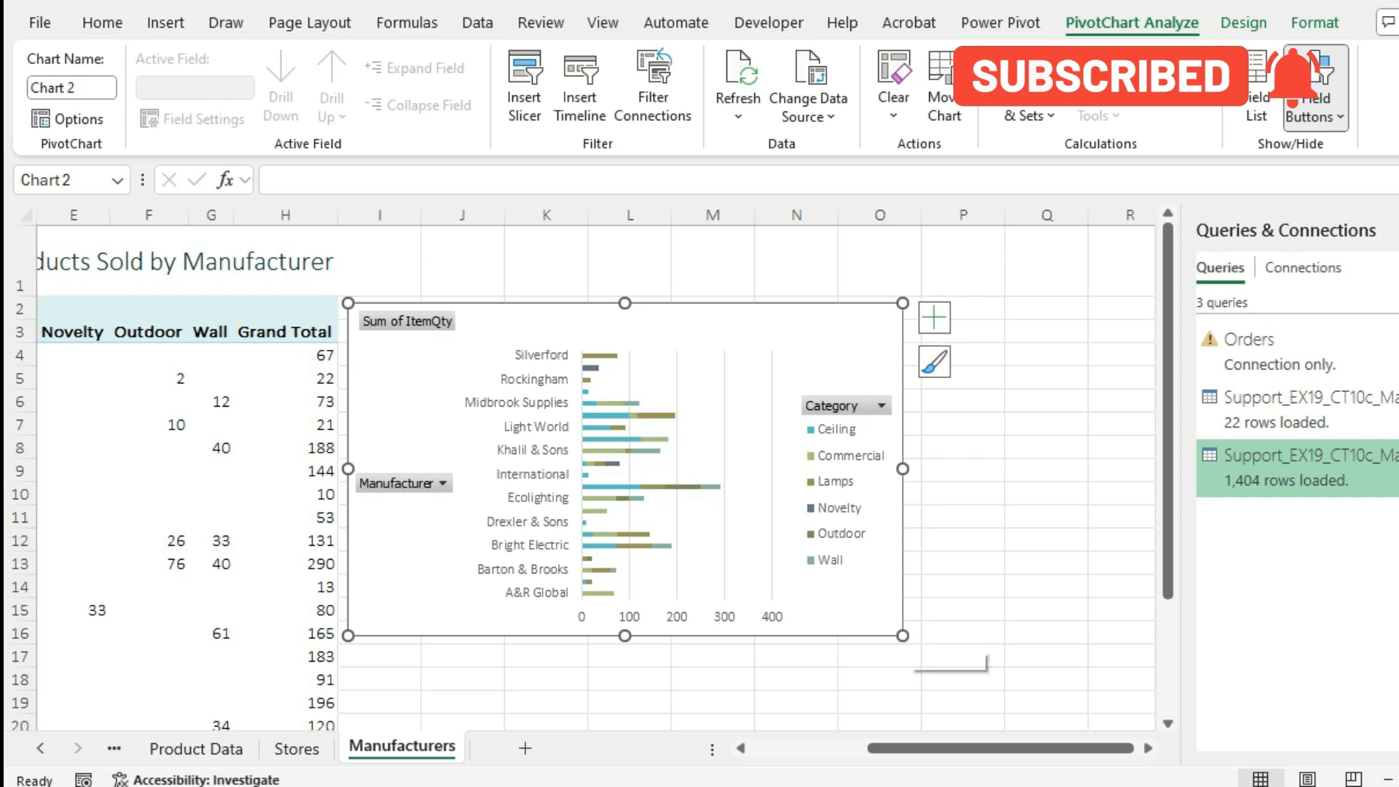
scroll(583, 473, down, 2)
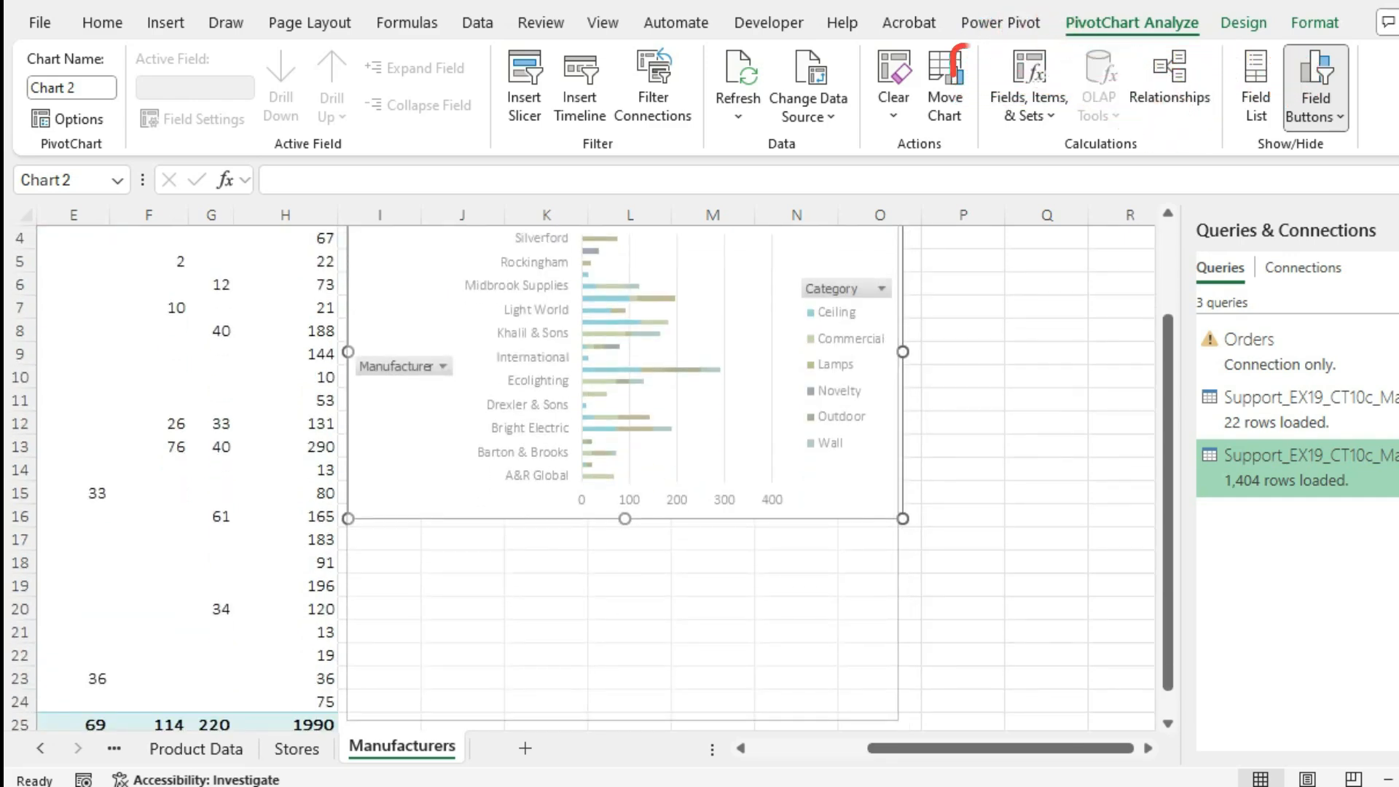
scroll(583, 473, down, 3)
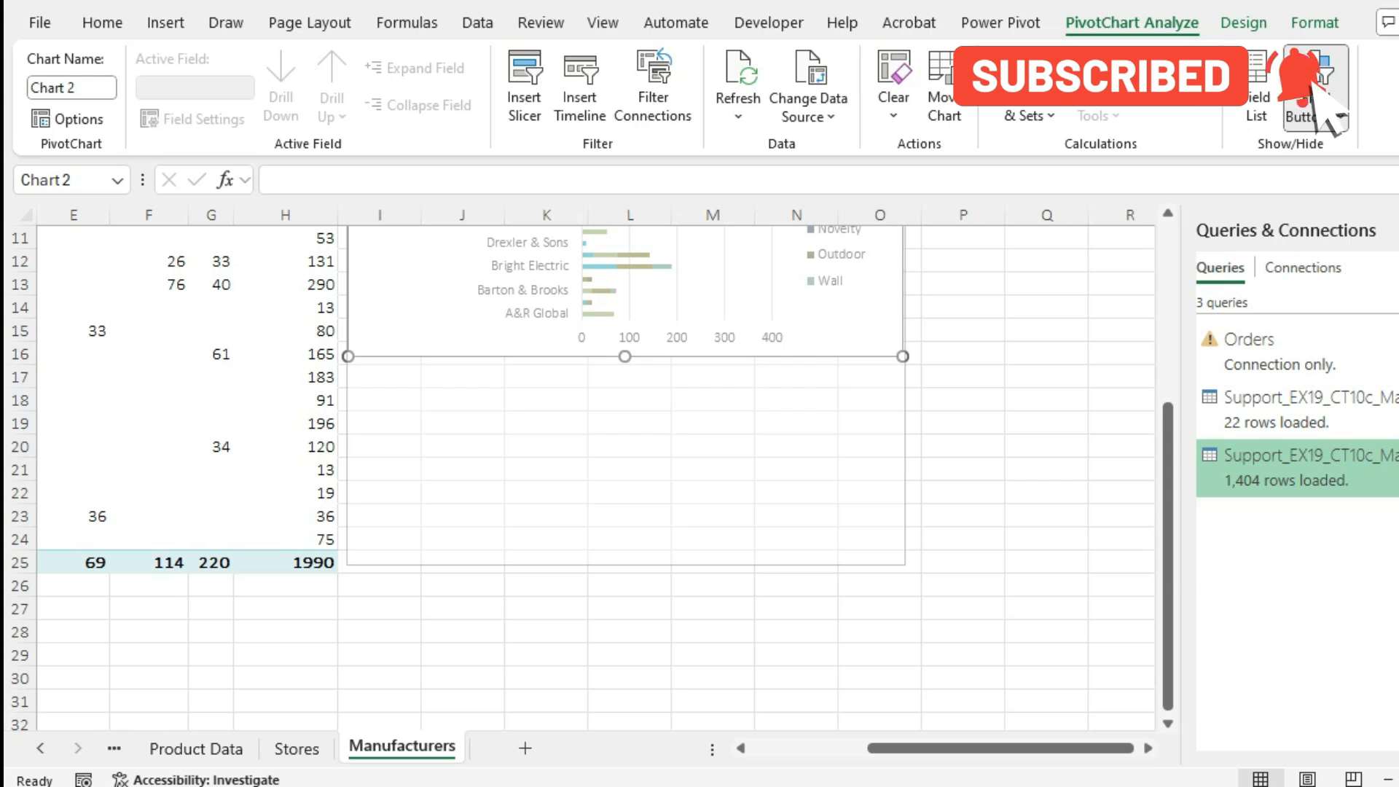
drag(624, 356, 625, 564)
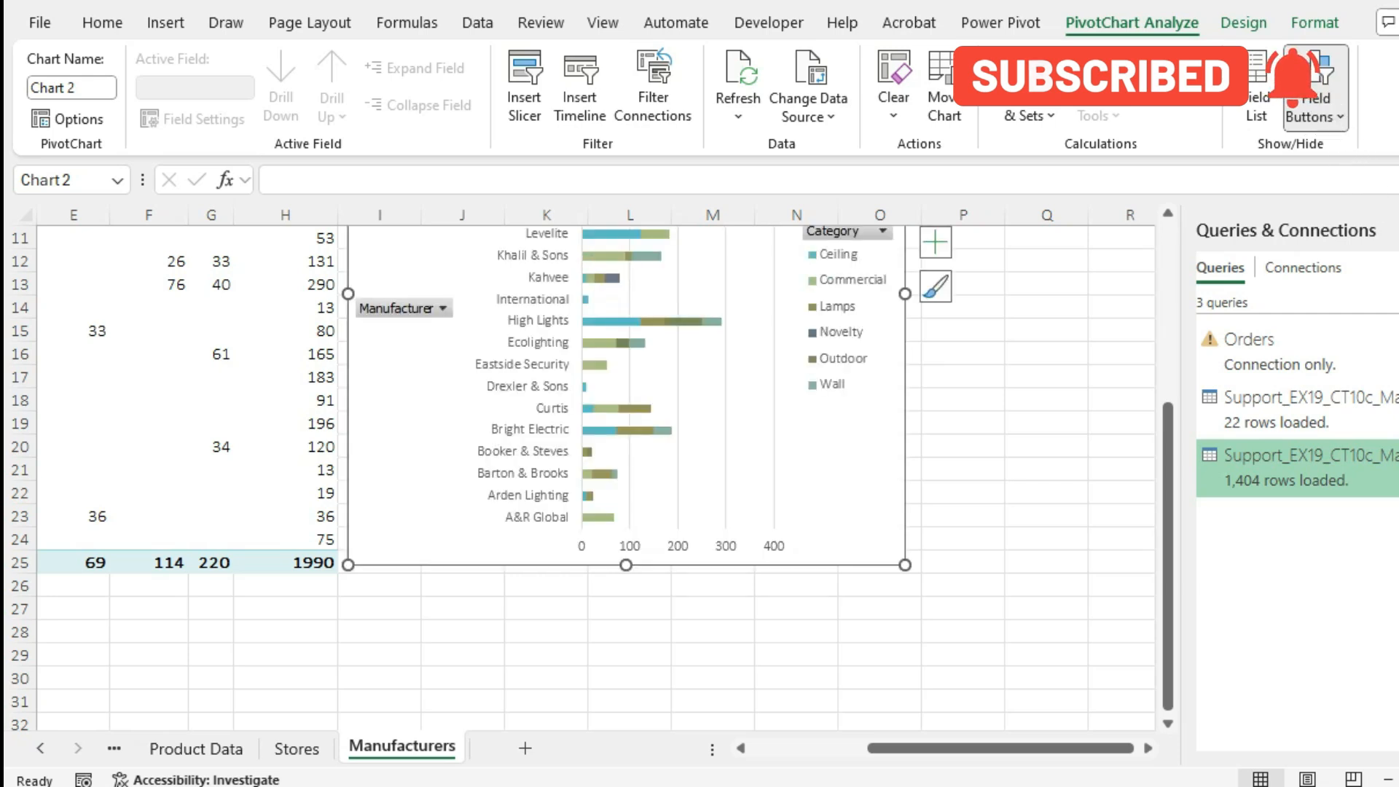
Check the slicer instructions in Word, then insert a slicer for the Category field on the Manufacturers PivotChart.
scroll(583, 474, up, 3)
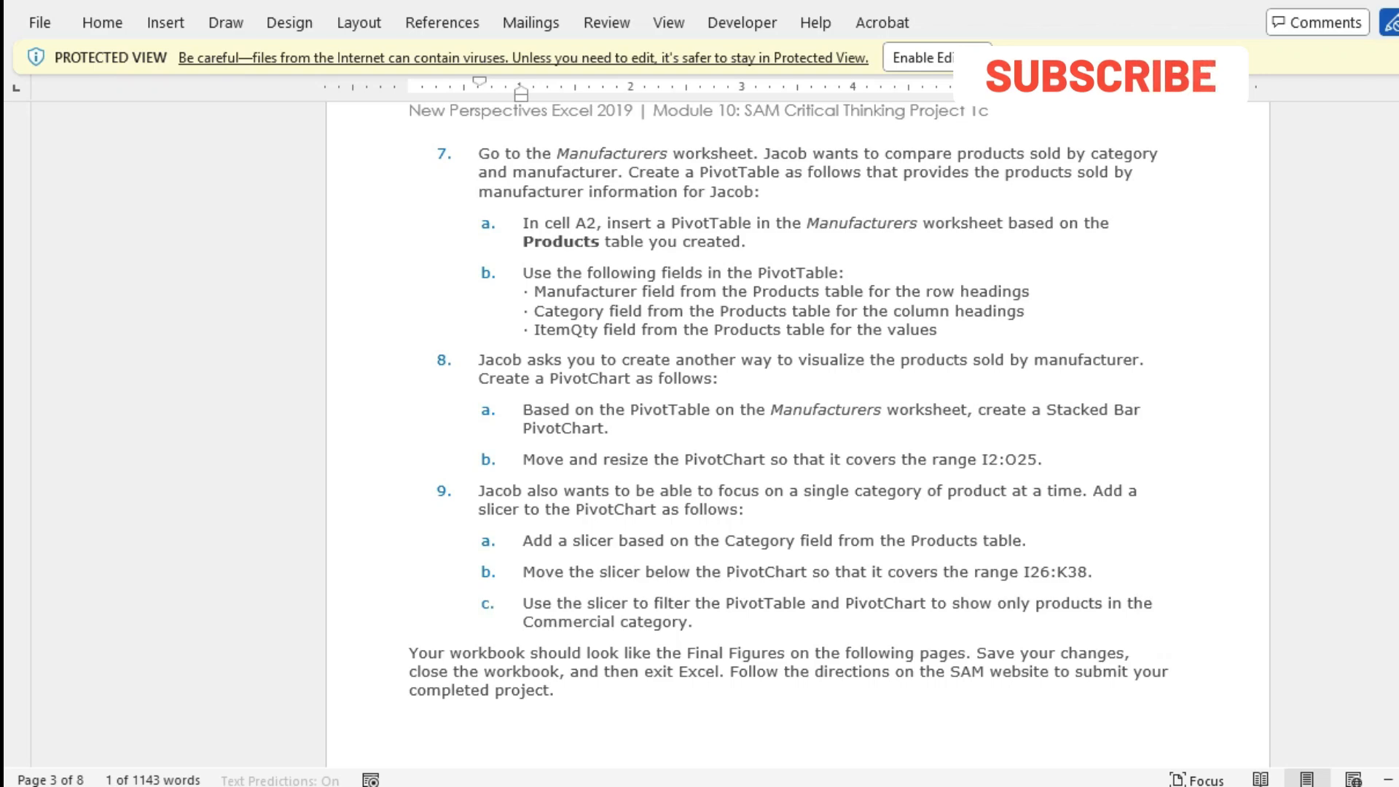
mouse_move(691, 784)
click(568, 718)
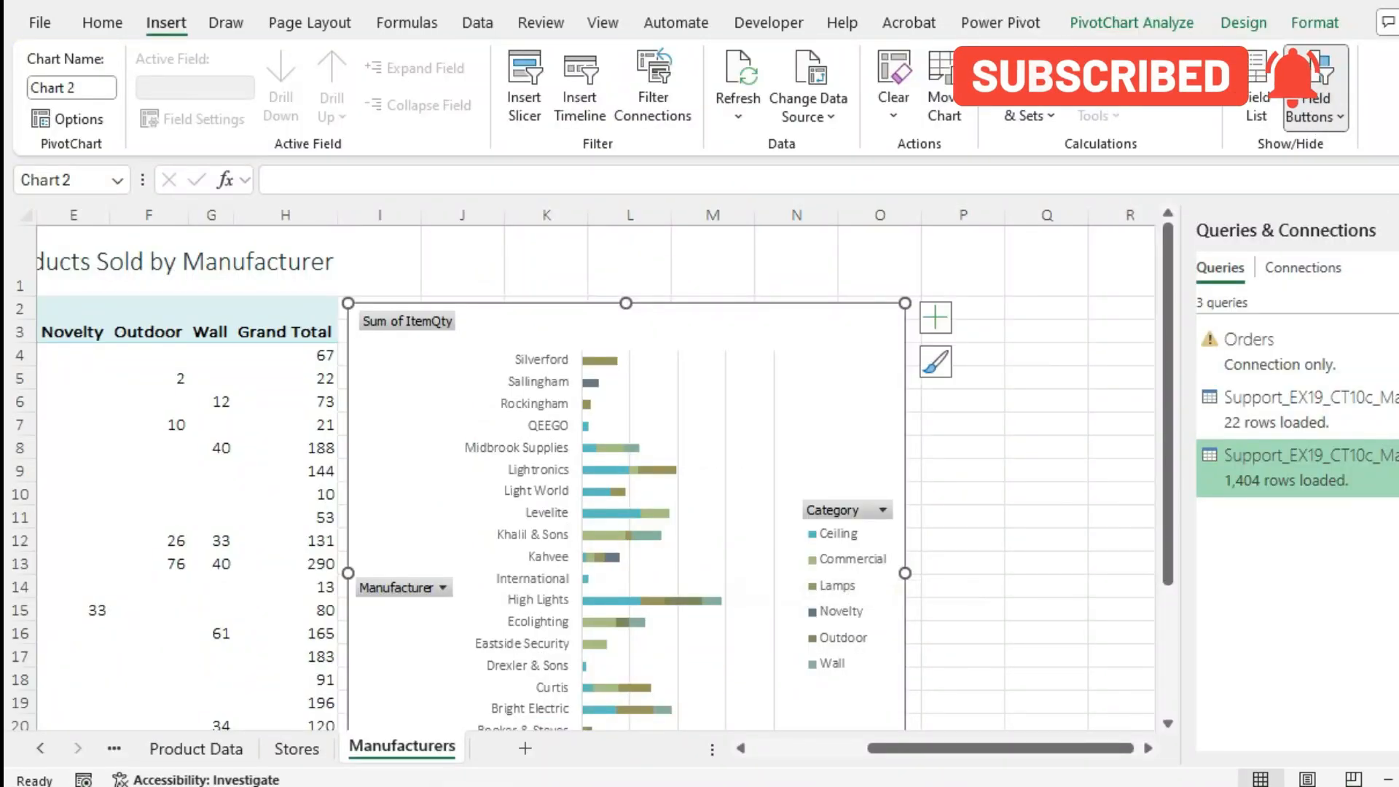
click(1081, 76)
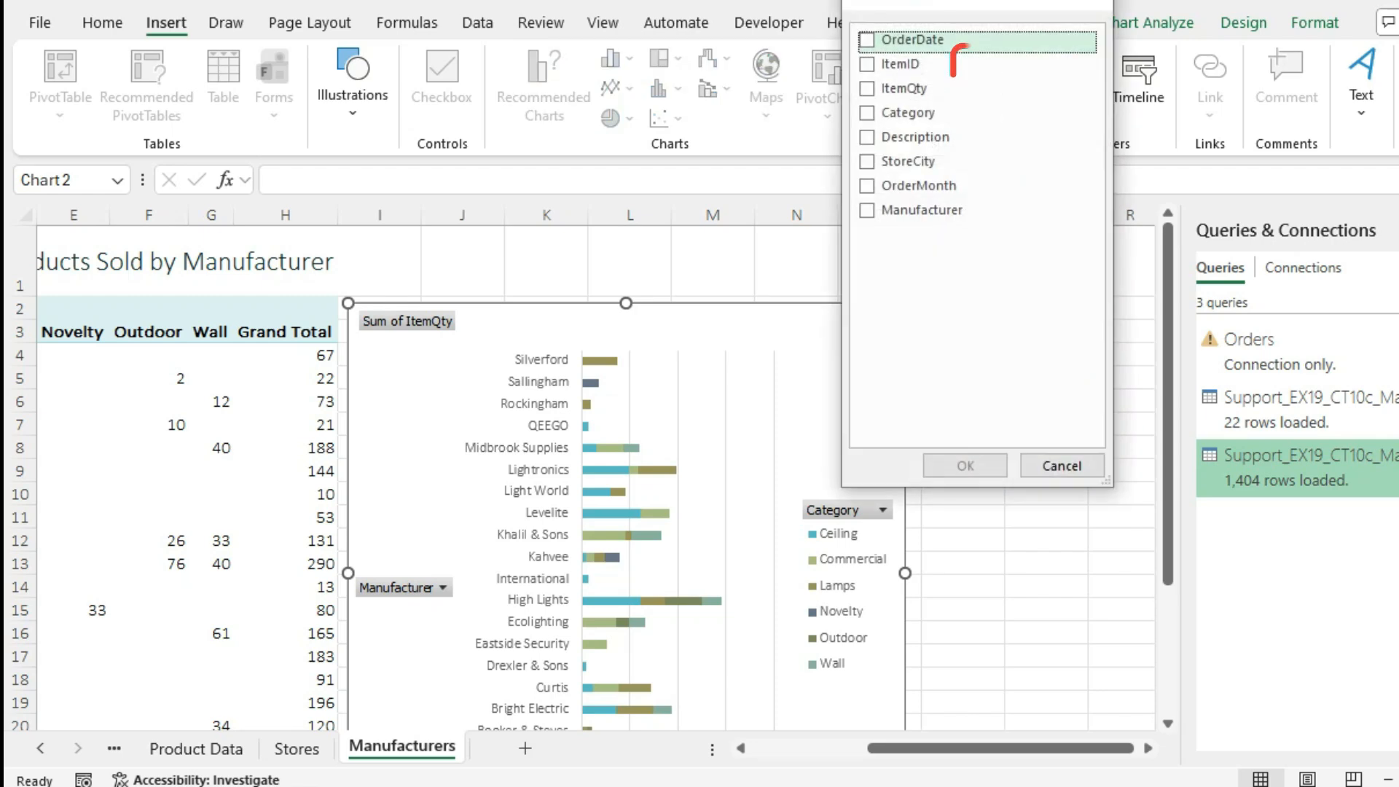
click(907, 112)
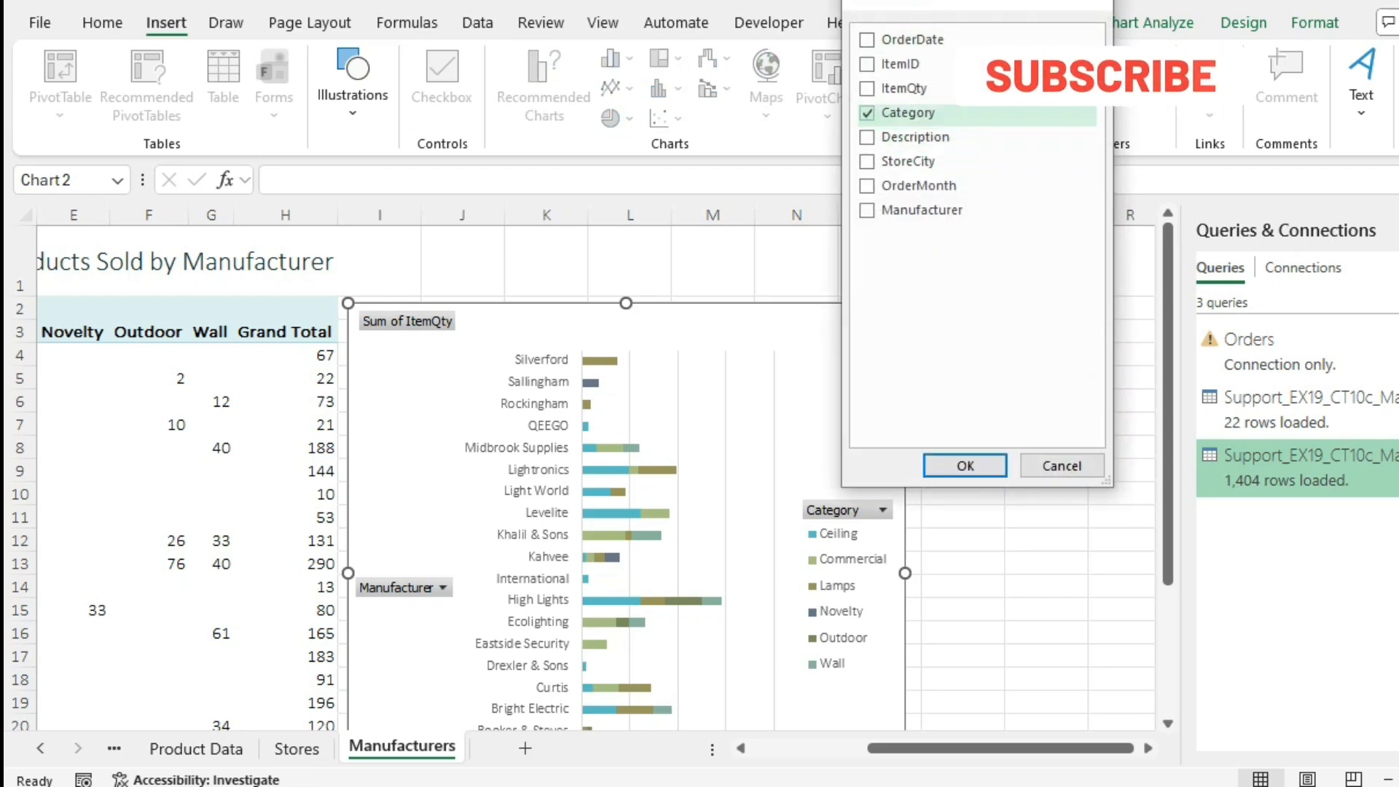
key(Return)
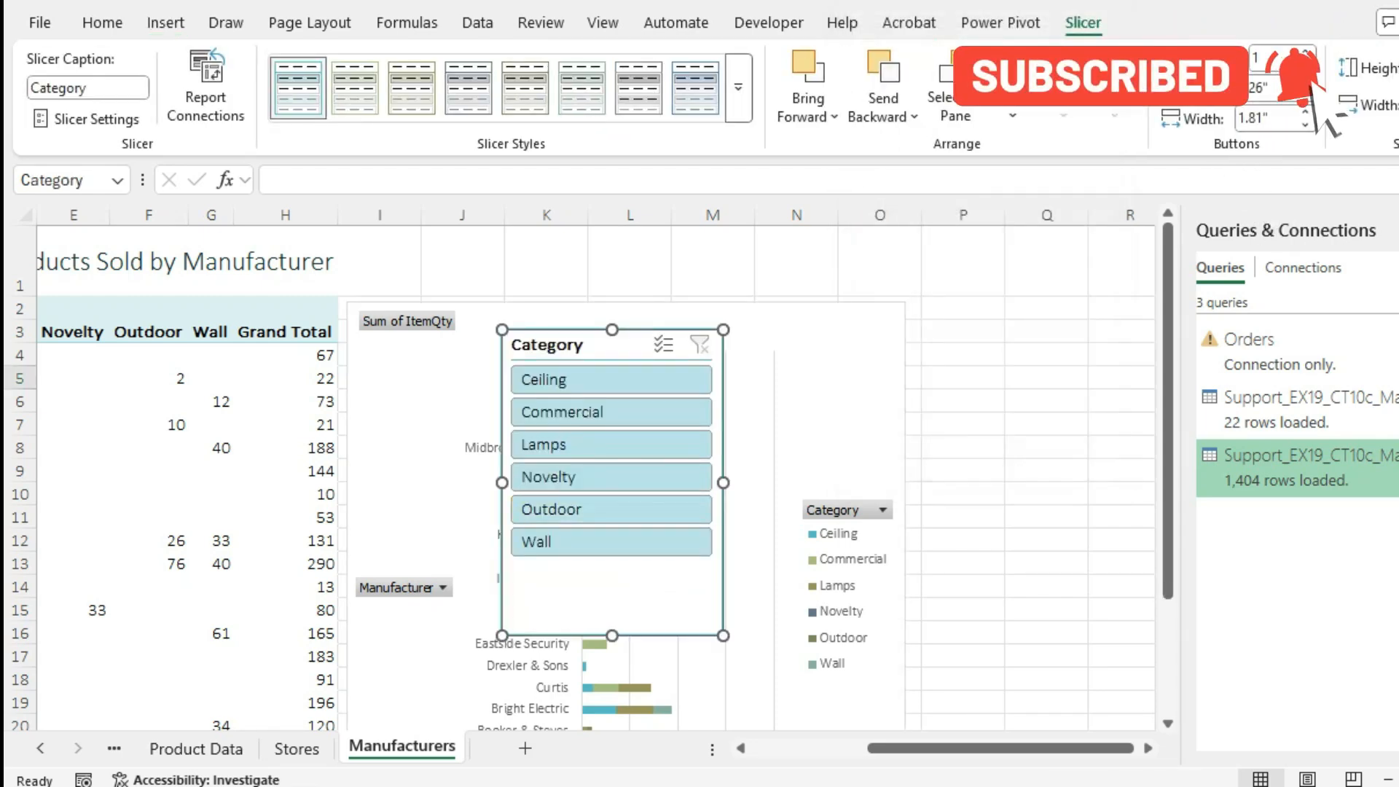
Check the required range in the Word instructions, then move the Category slicer below the PivotChart and resize it to cover I26:K38.
key(alt+Tab)
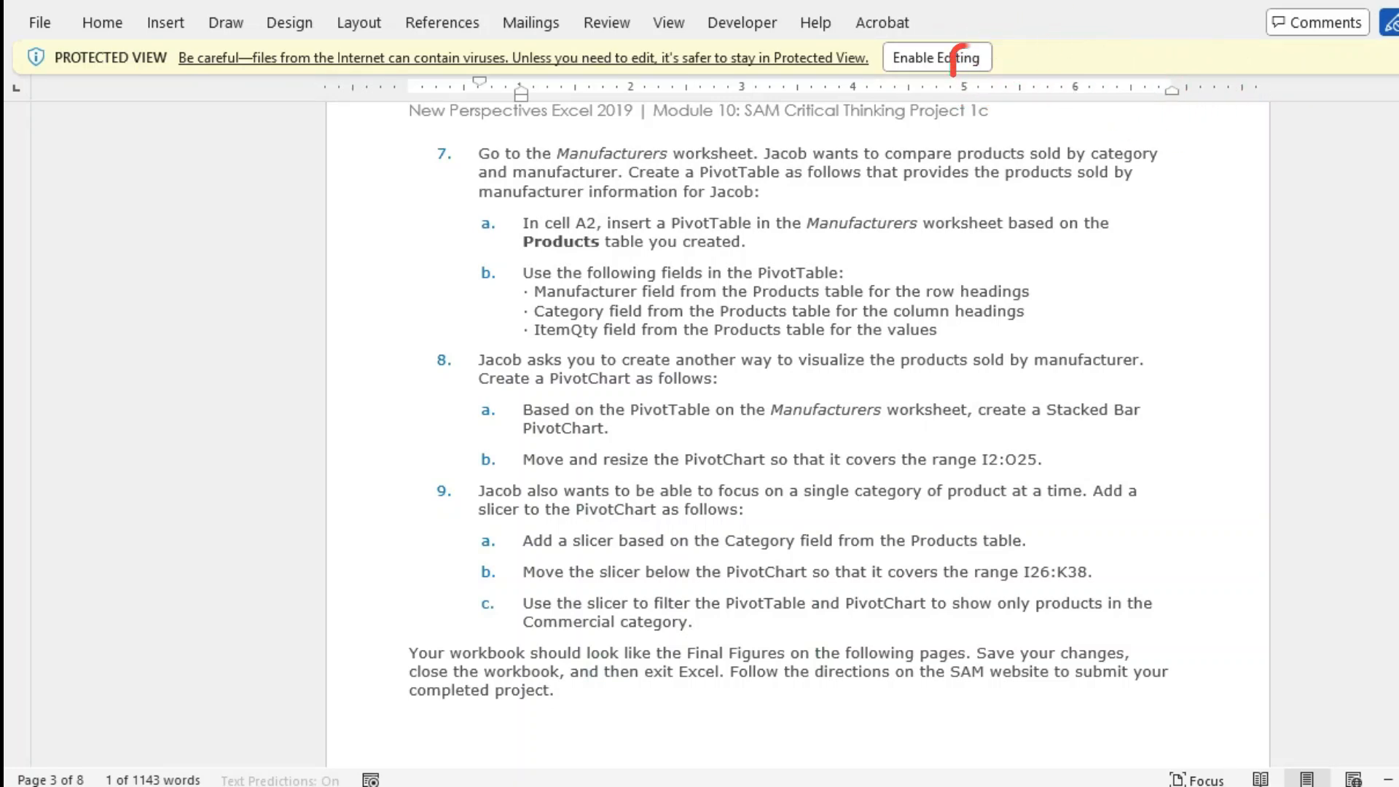
key(alt+Tab)
drag(612, 345, 463, 542)
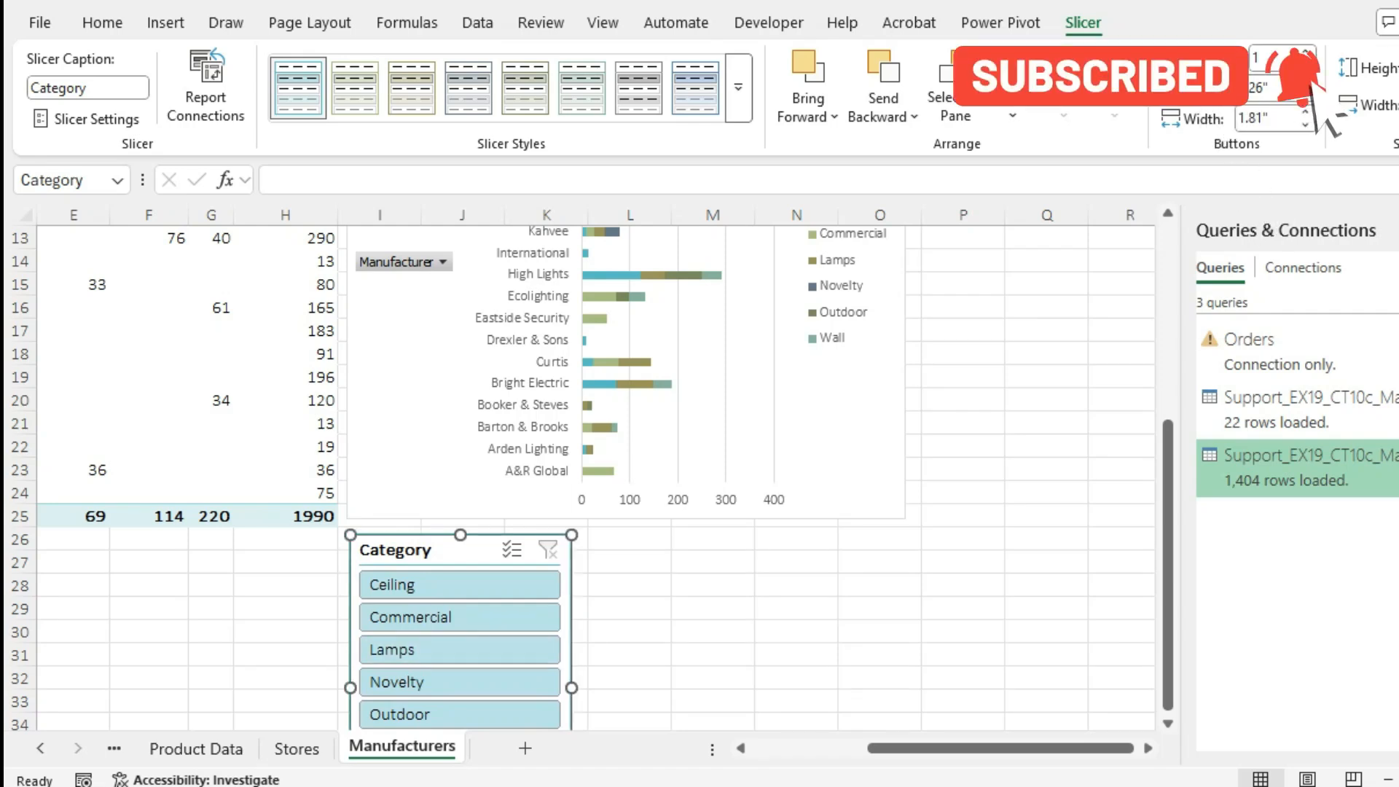
scroll(583, 474, down, 3)
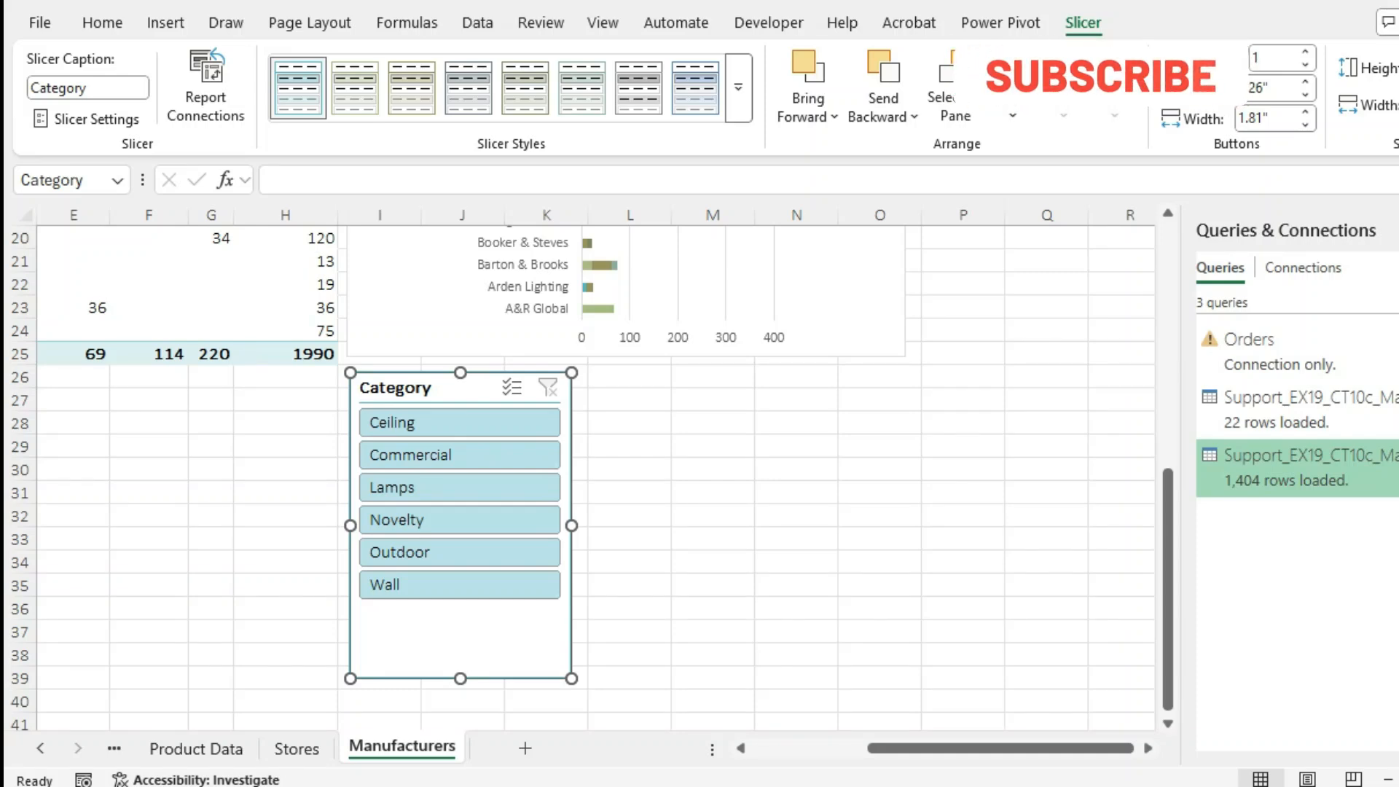
drag(461, 678, 461, 671)
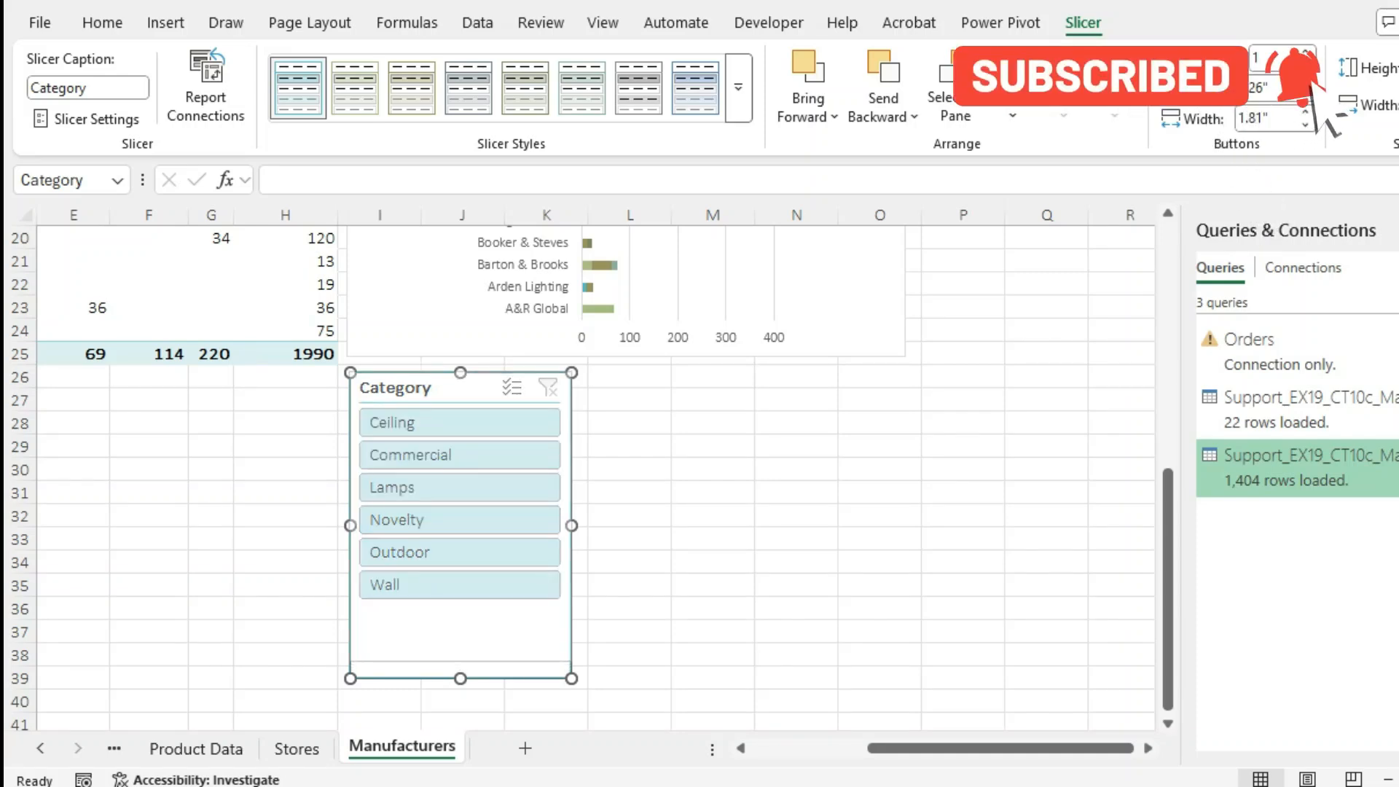
drag(461, 678, 460, 660)
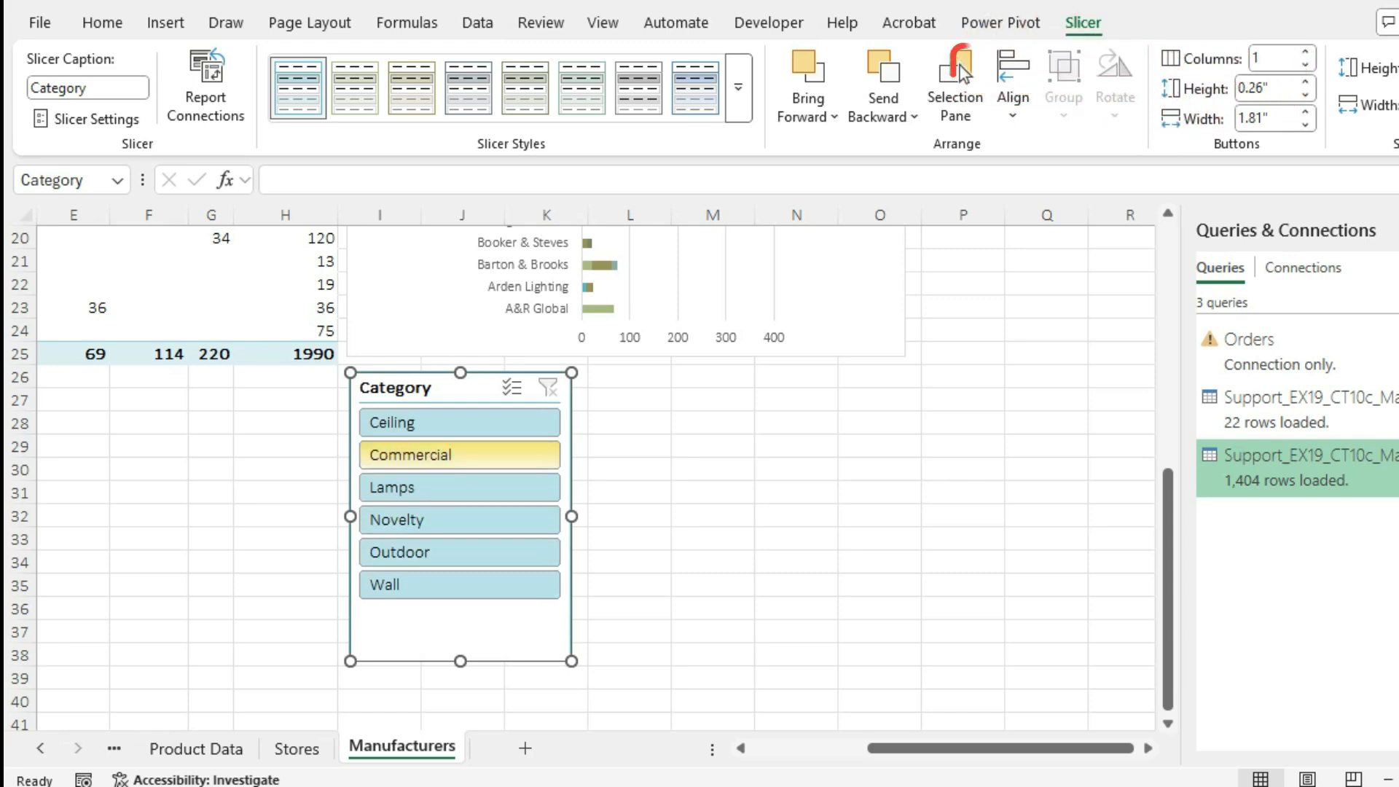
Filter the PivotTable and PivotChart to the Commercial category with the slicer, then compare with the Word instructions.
click(459, 455)
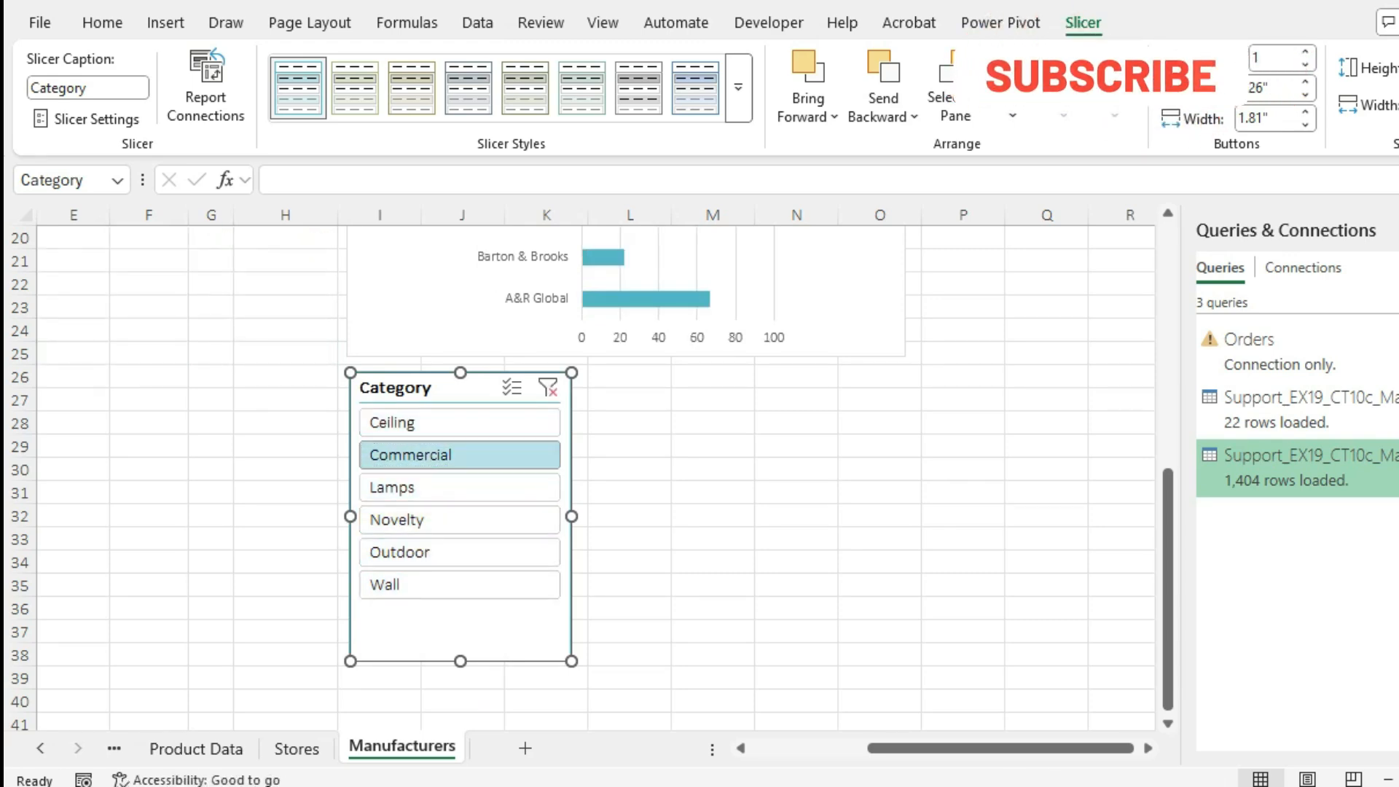
key(alt+Tab)
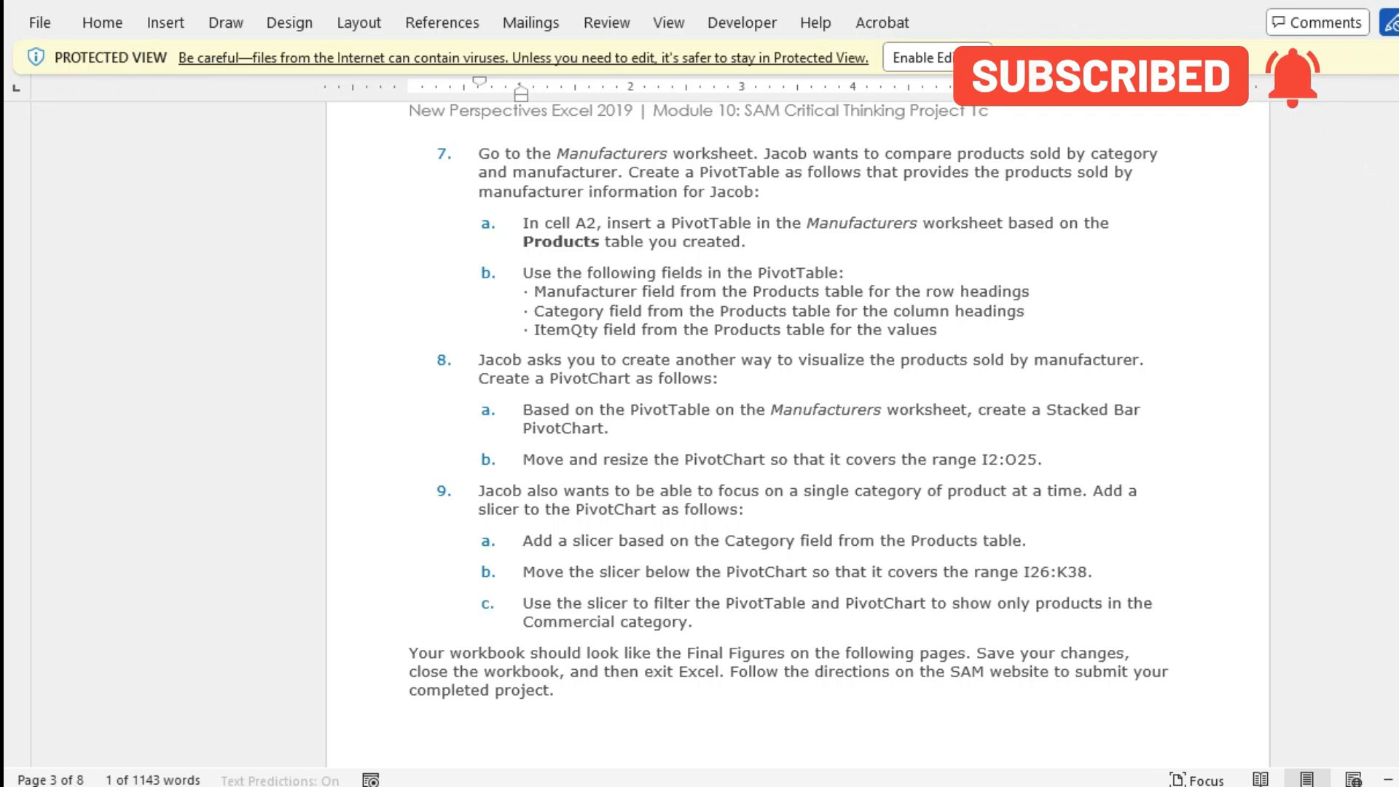
key(alt+Tab)
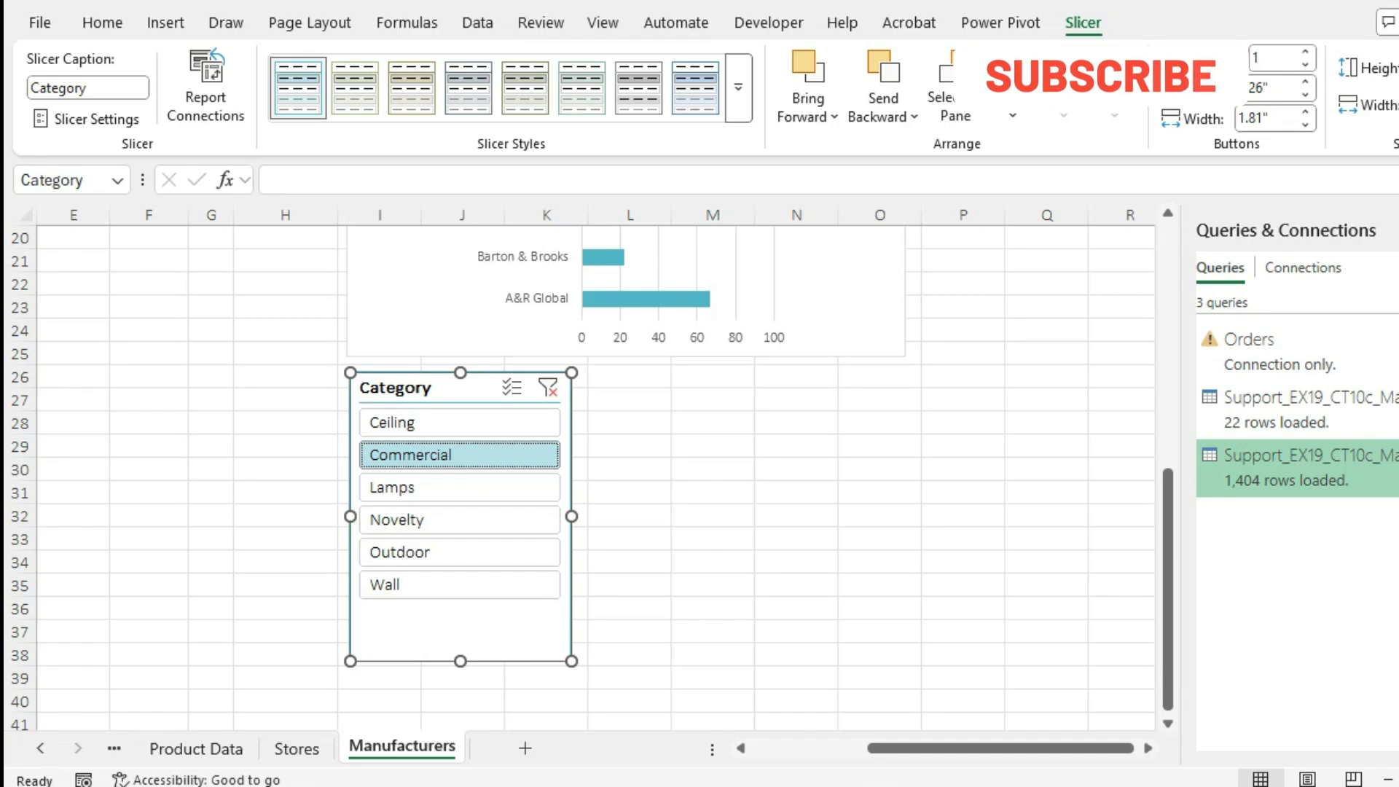
Review the Getting Started section and first project steps at the beginning of the Word instructions.
key(alt+Tab)
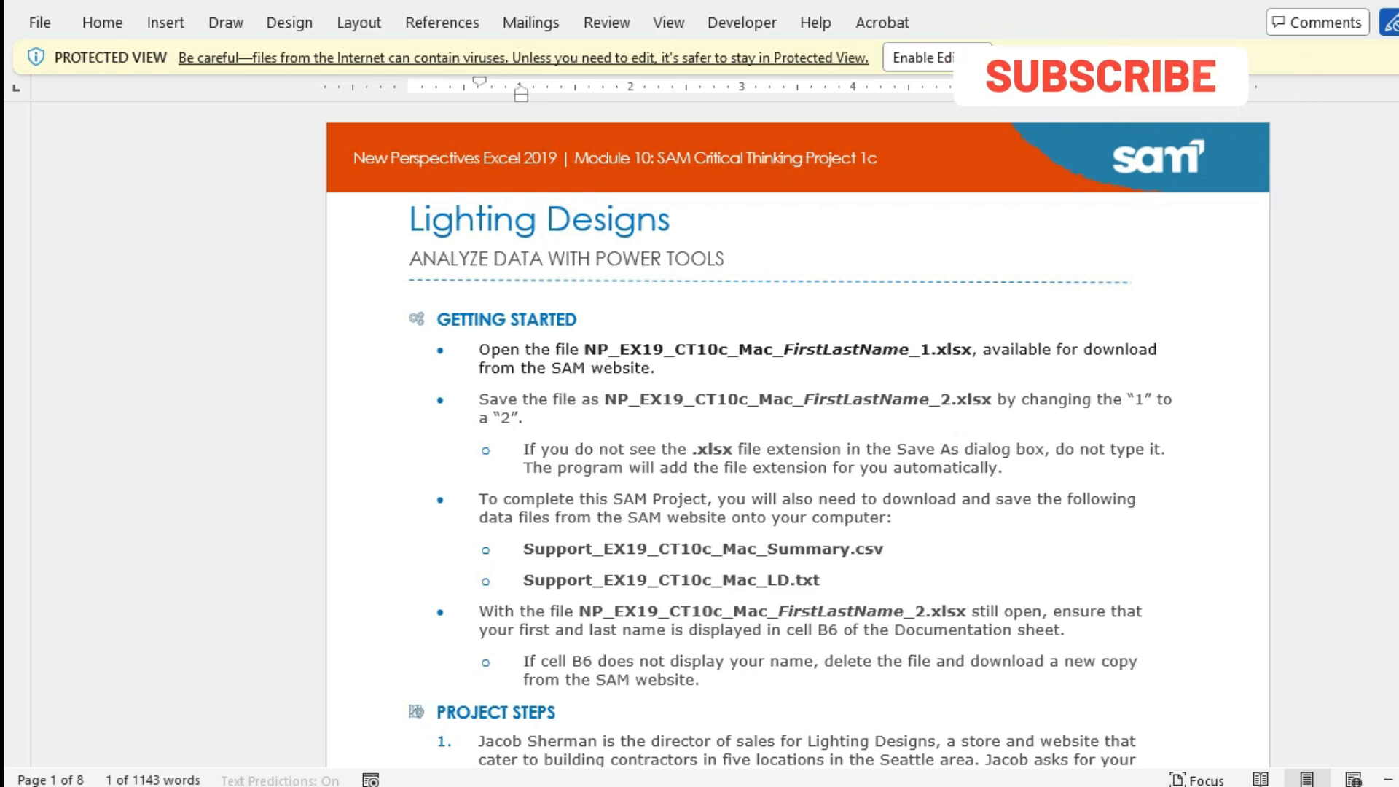
scroll(798, 435, down, 1)
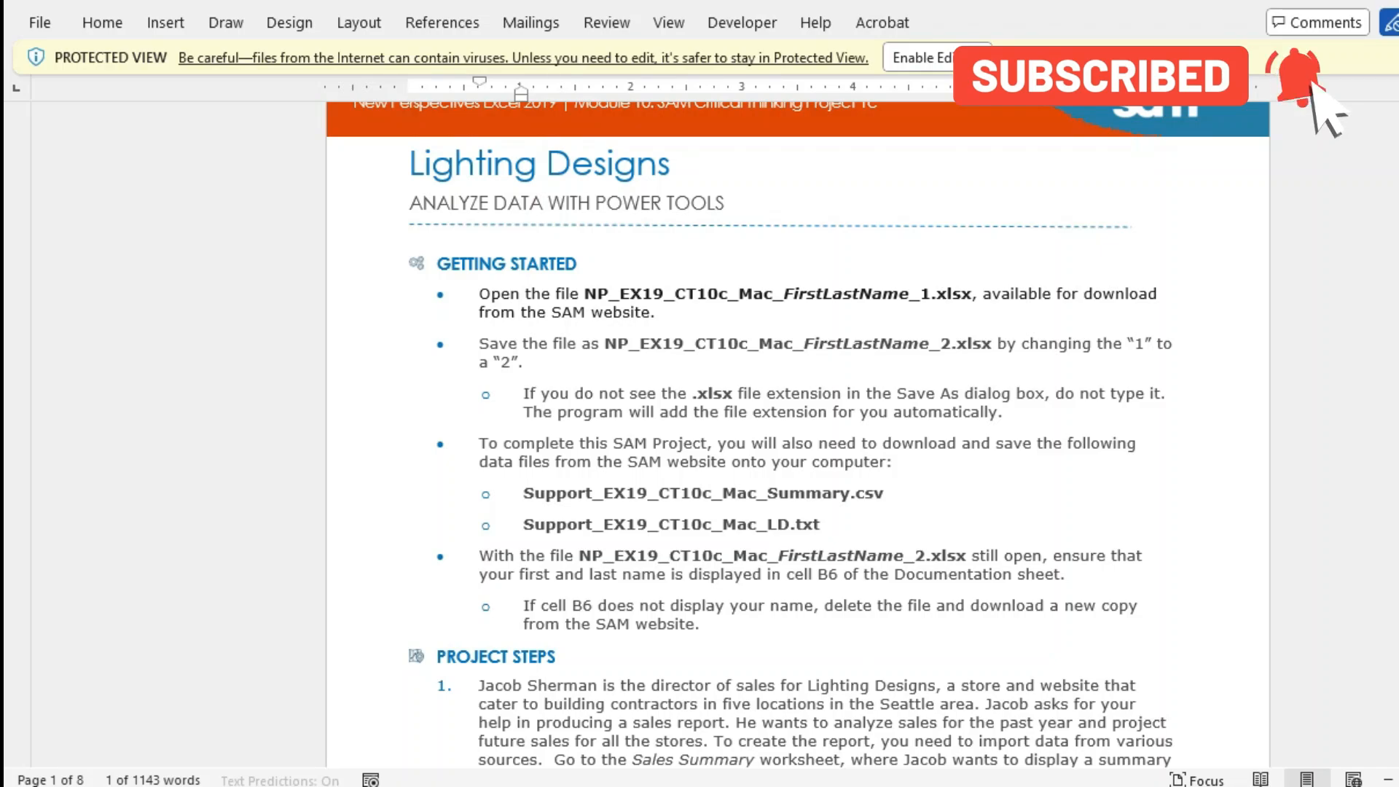
scroll(798, 435, down, 5)
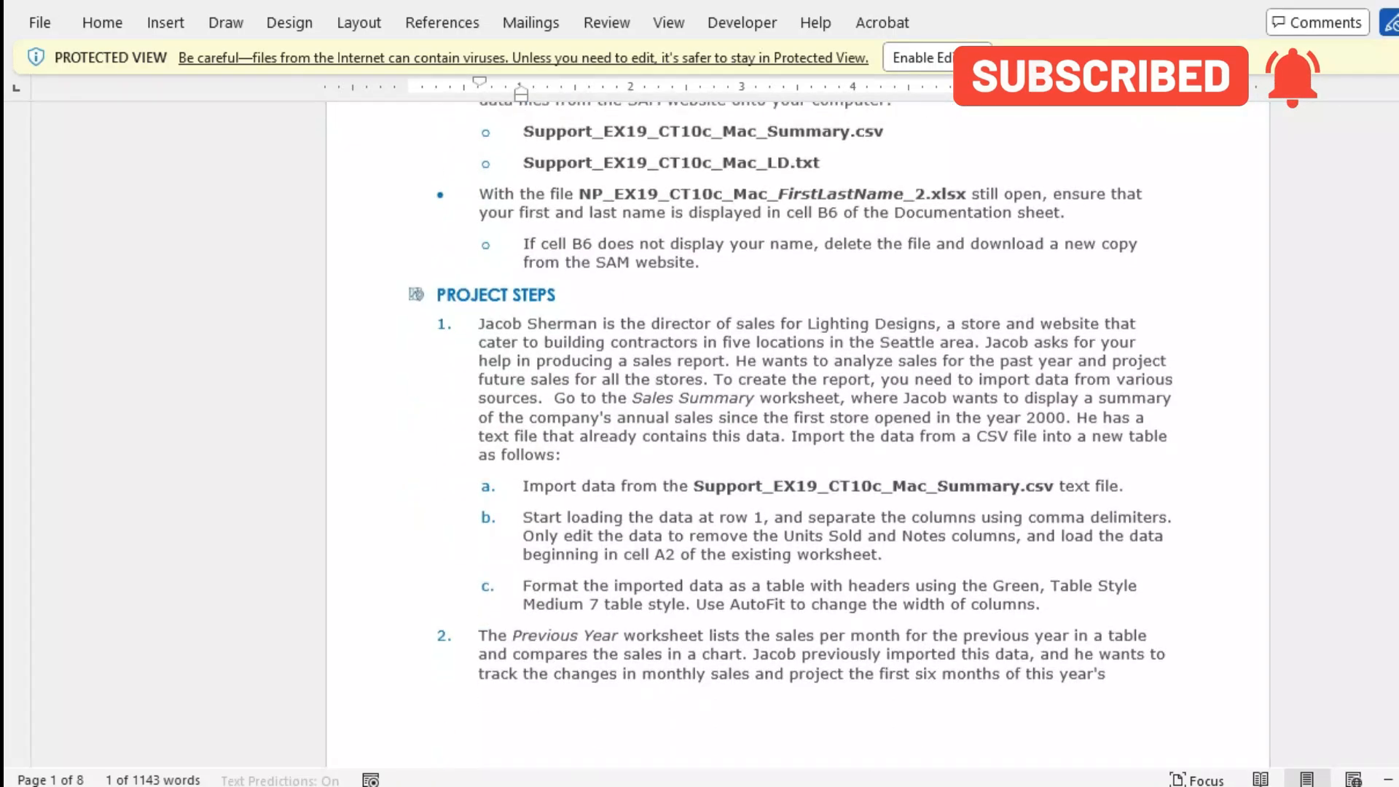
scroll(798, 435, down, 2)
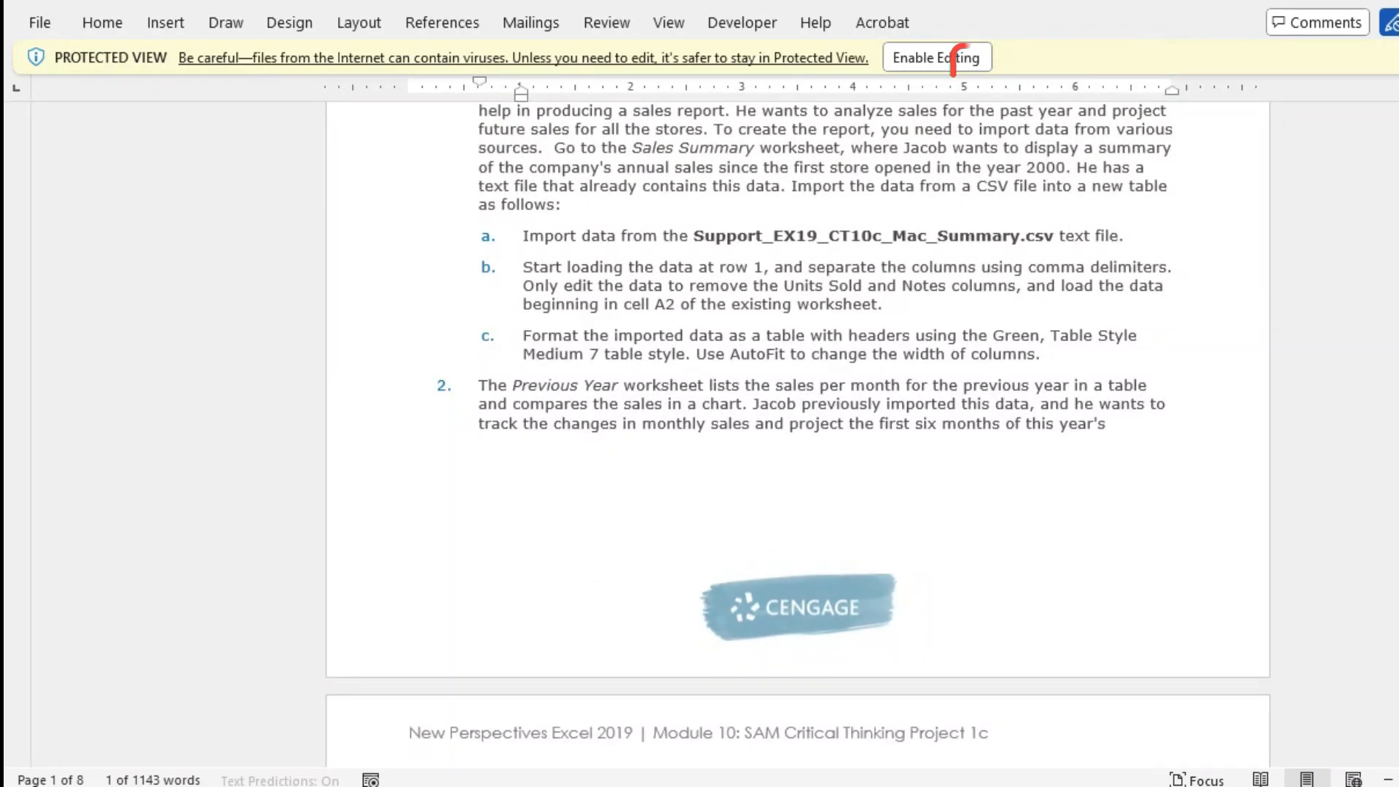
scroll(797, 435, up, 5)
scroll(797, 435, up, 3)
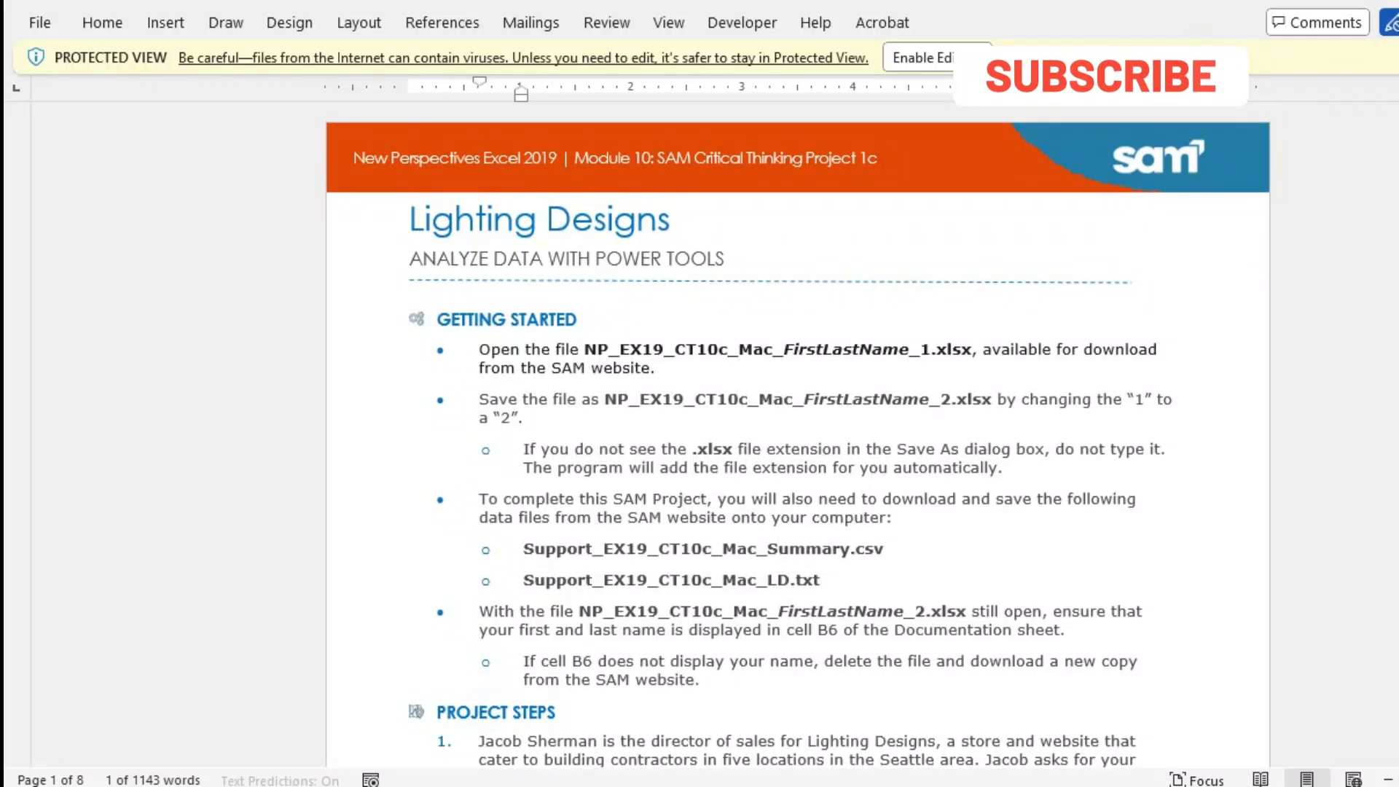